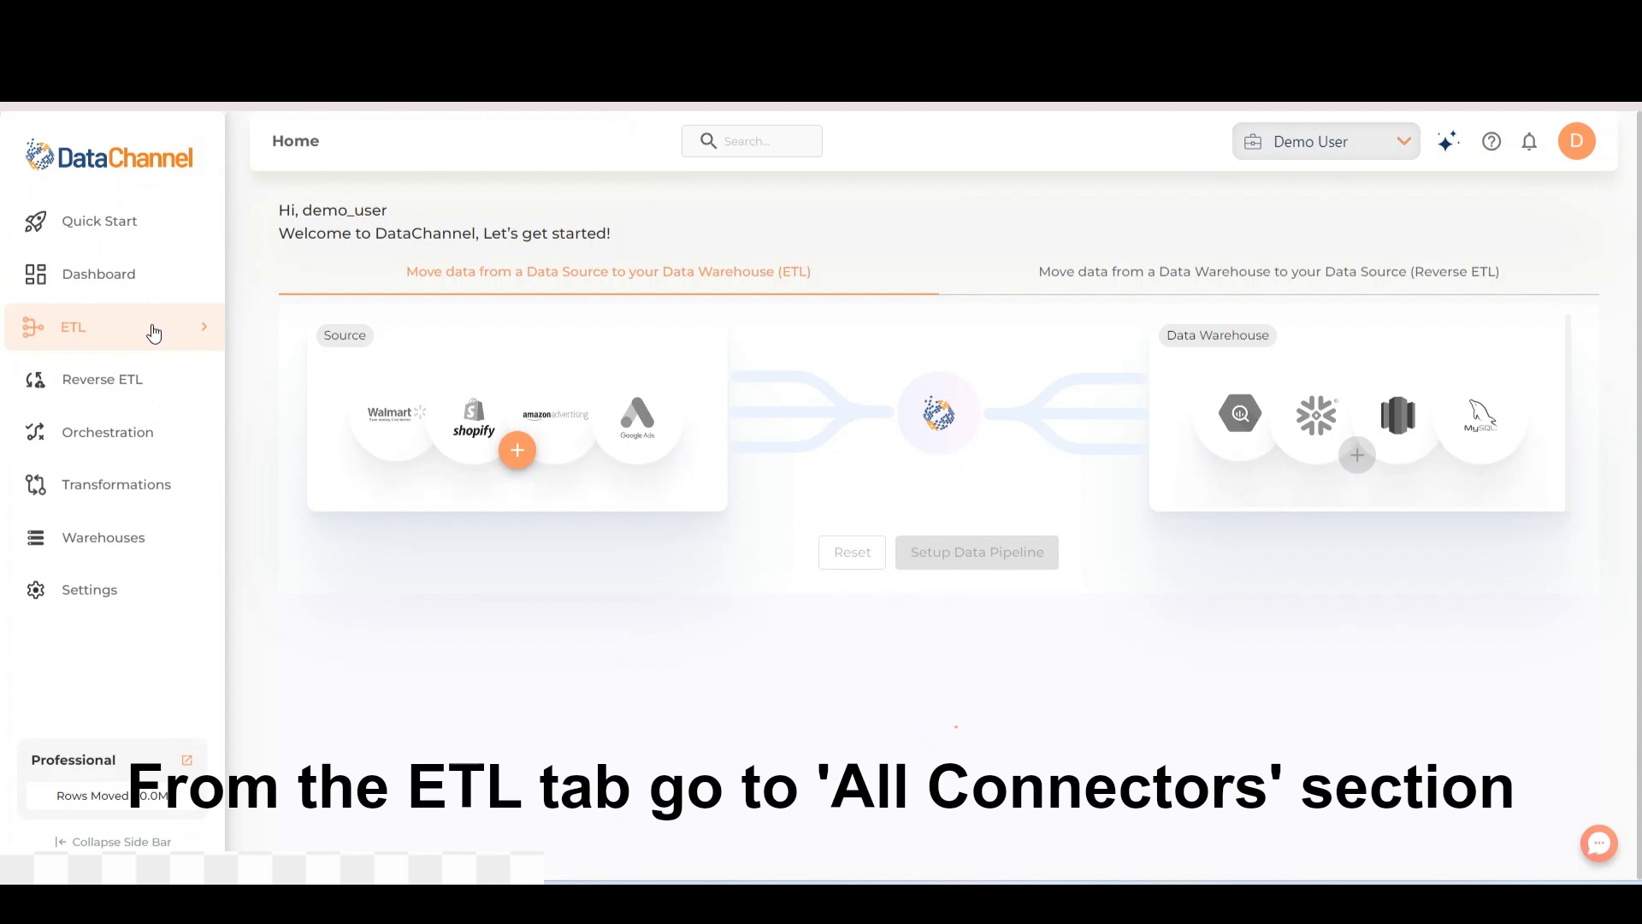
# - Search all available ETL connectors for Netsuite and open the NetSuite data source
pyautogui.click(154, 333)
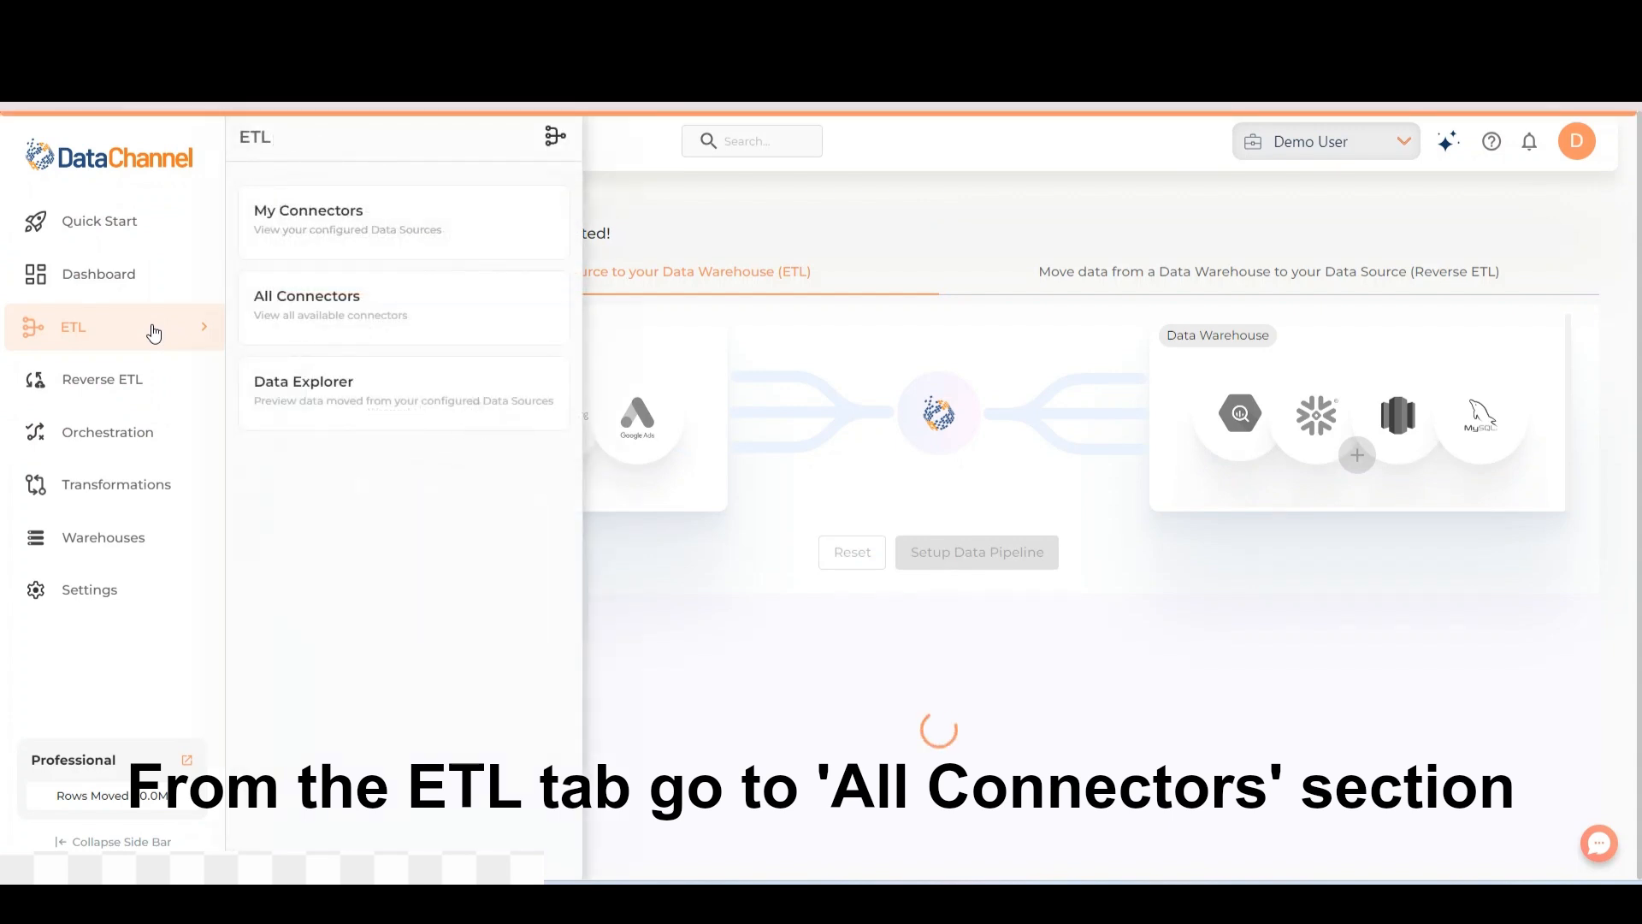
pyautogui.click(455, 326)
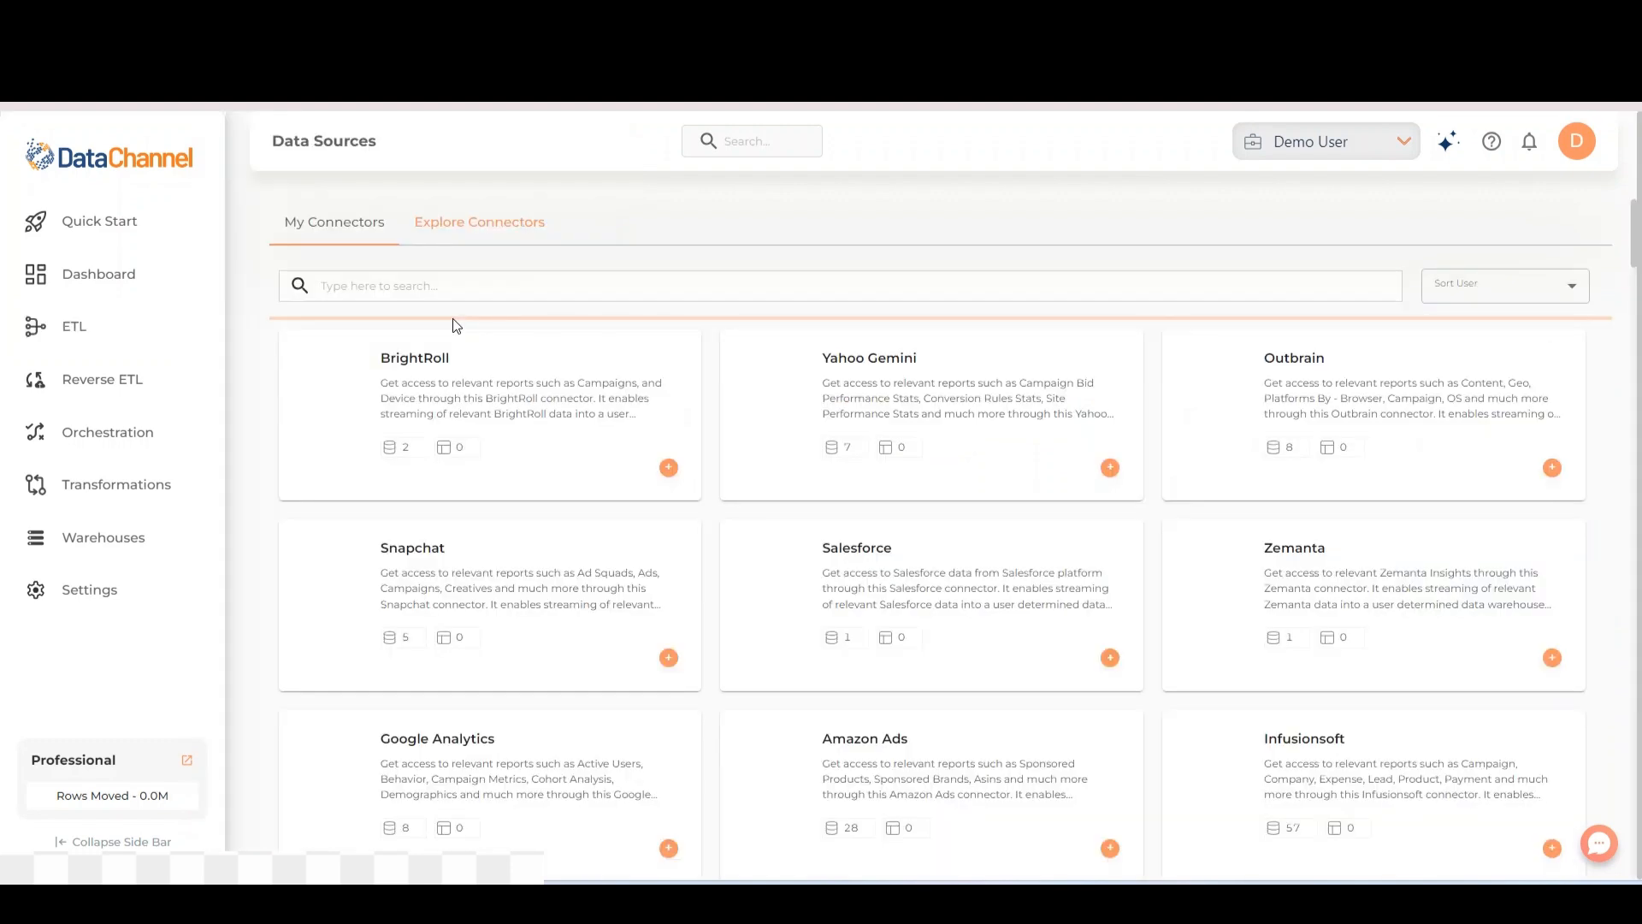
pyautogui.click(456, 290)
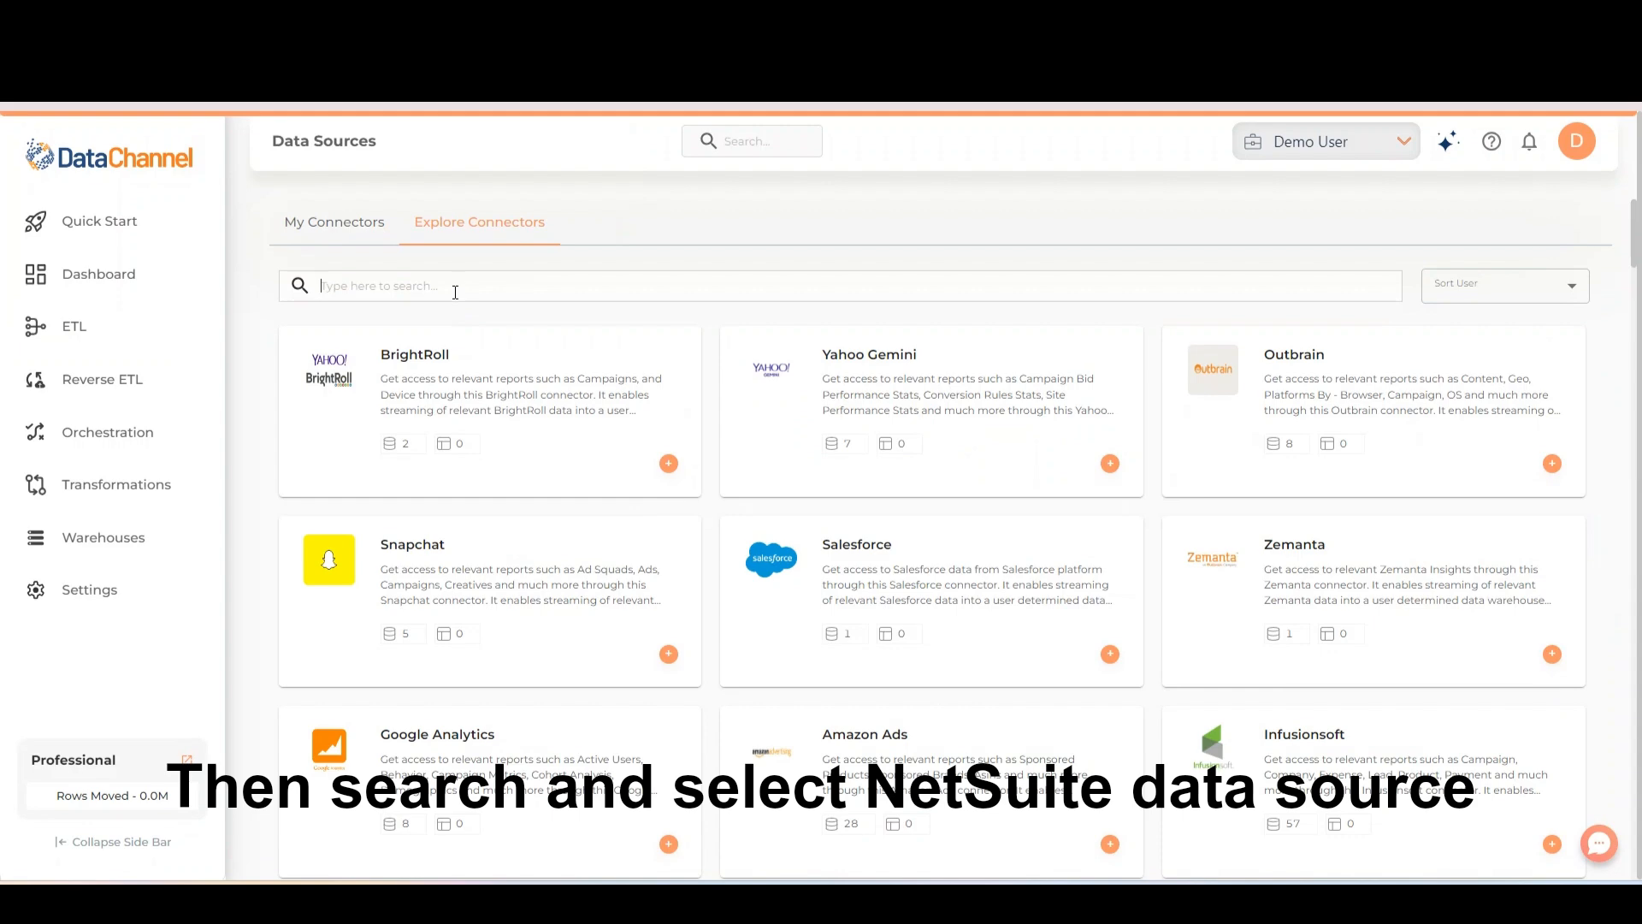
pyautogui.write('Netsuite')
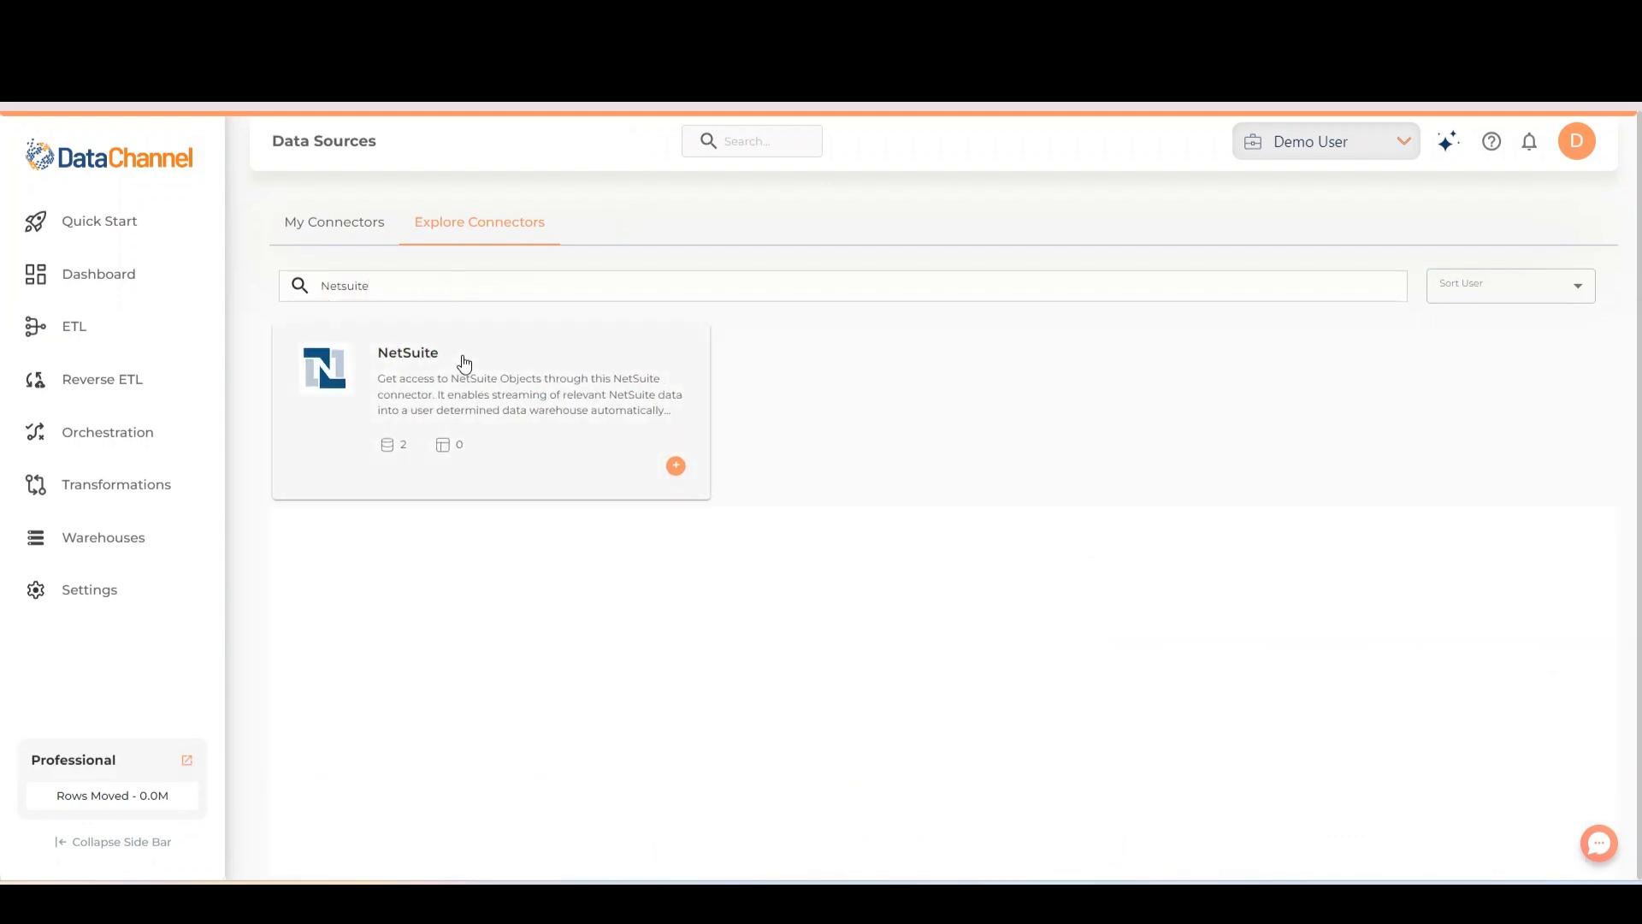
pyautogui.click(463, 362)
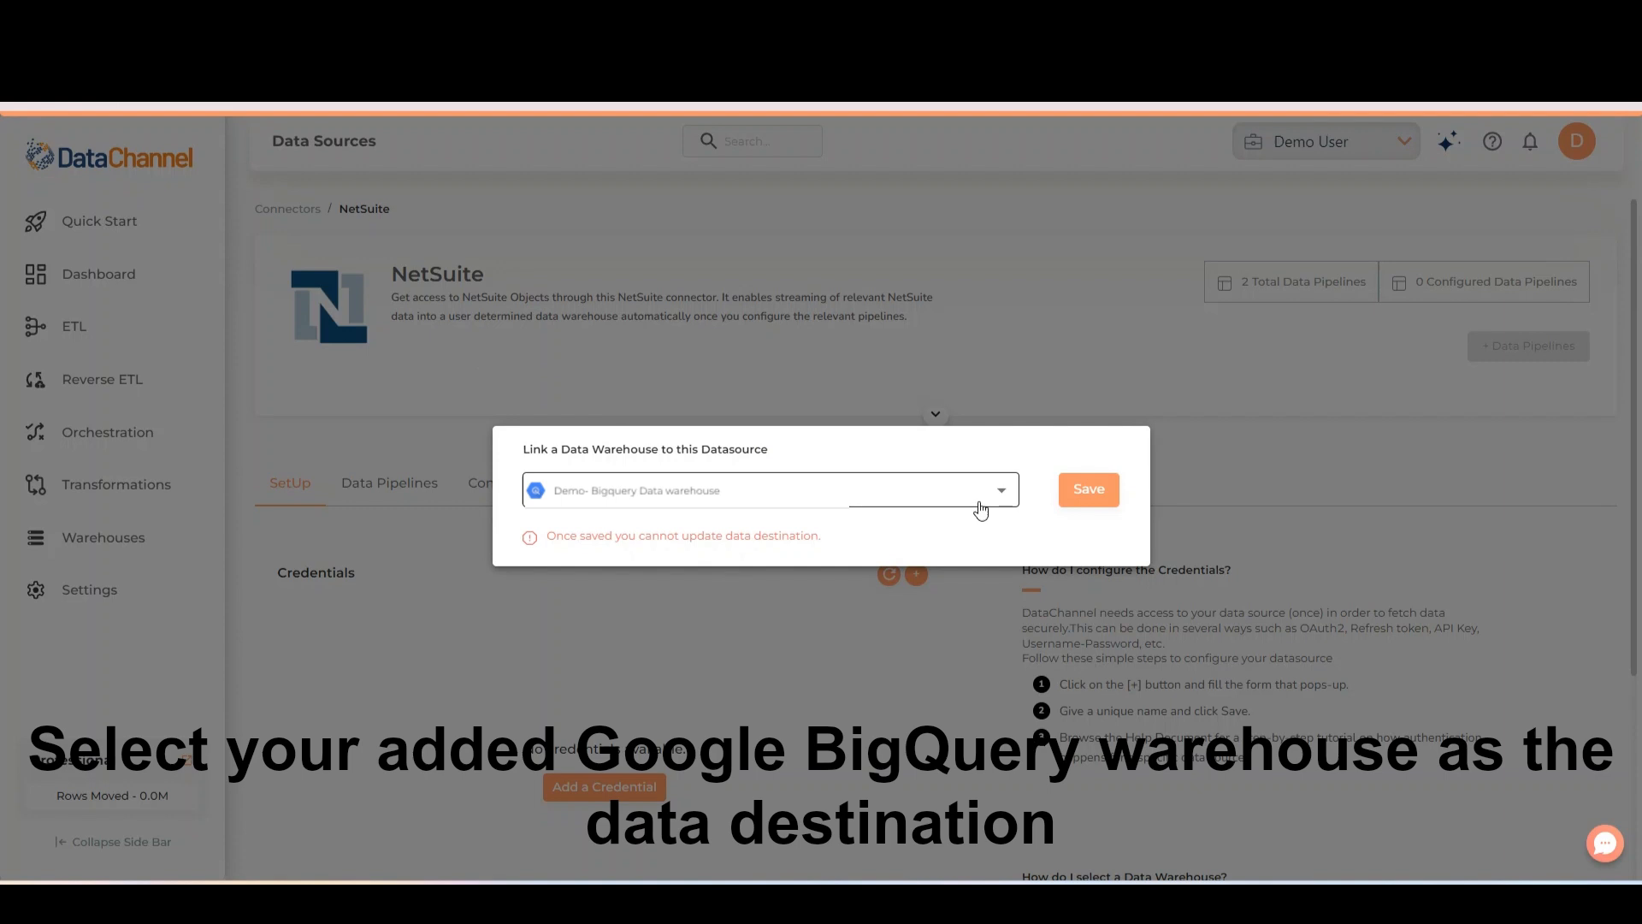
# - Link the Demo- Bigquery Data warehouse to the NetSuite data source and save a new NetSuite credential
pyautogui.click(1112, 504)
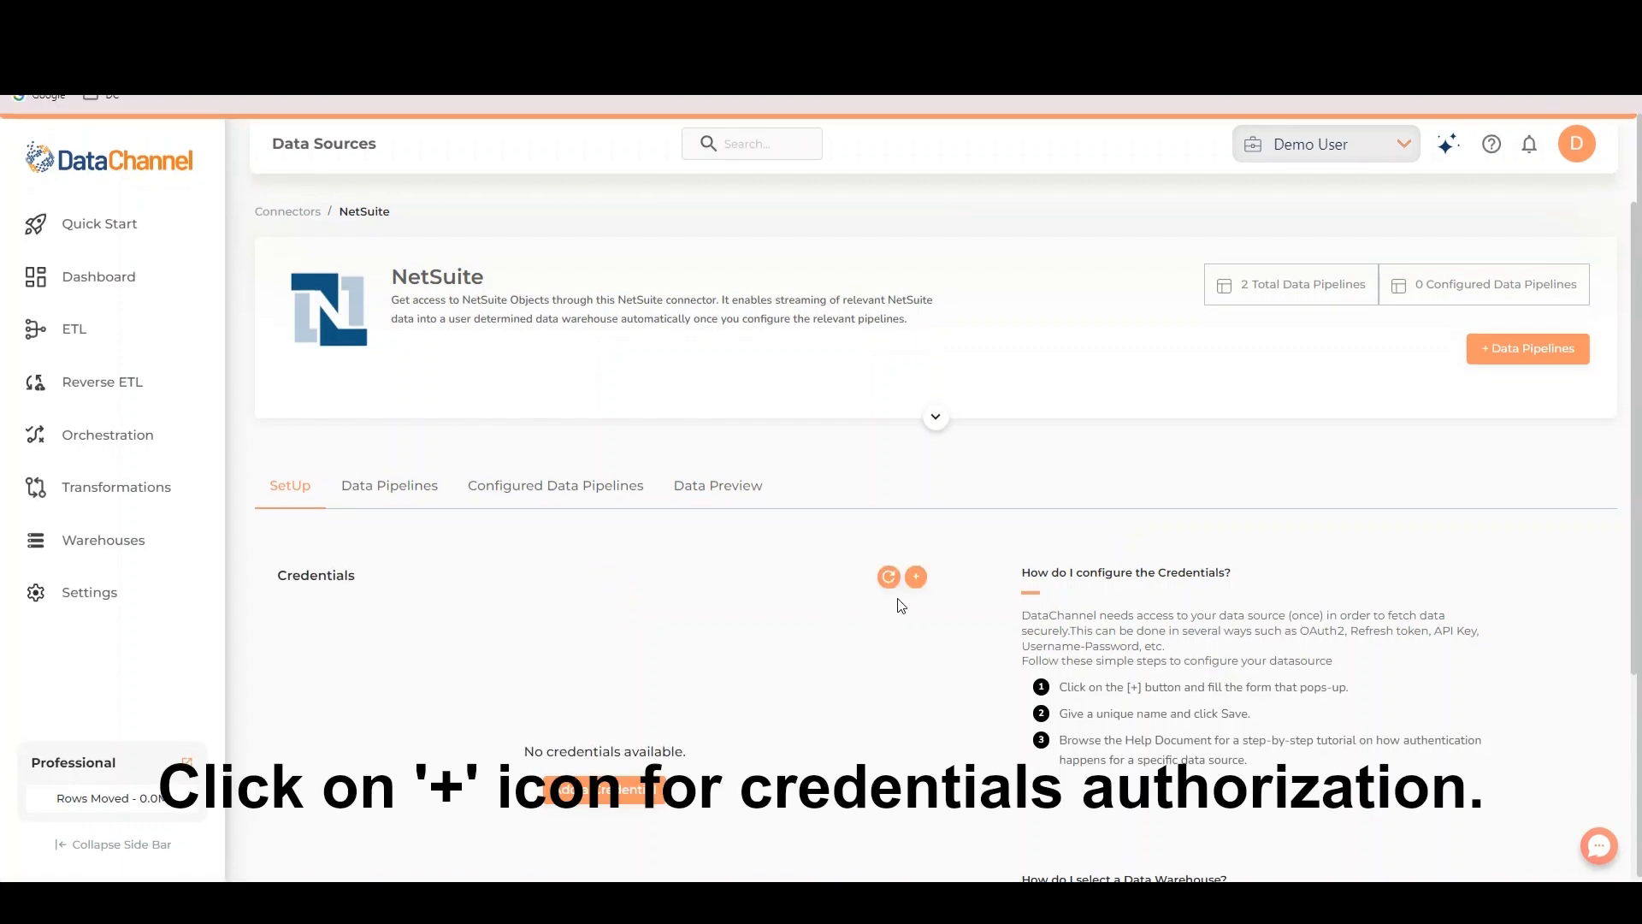
pyautogui.click(916, 578)
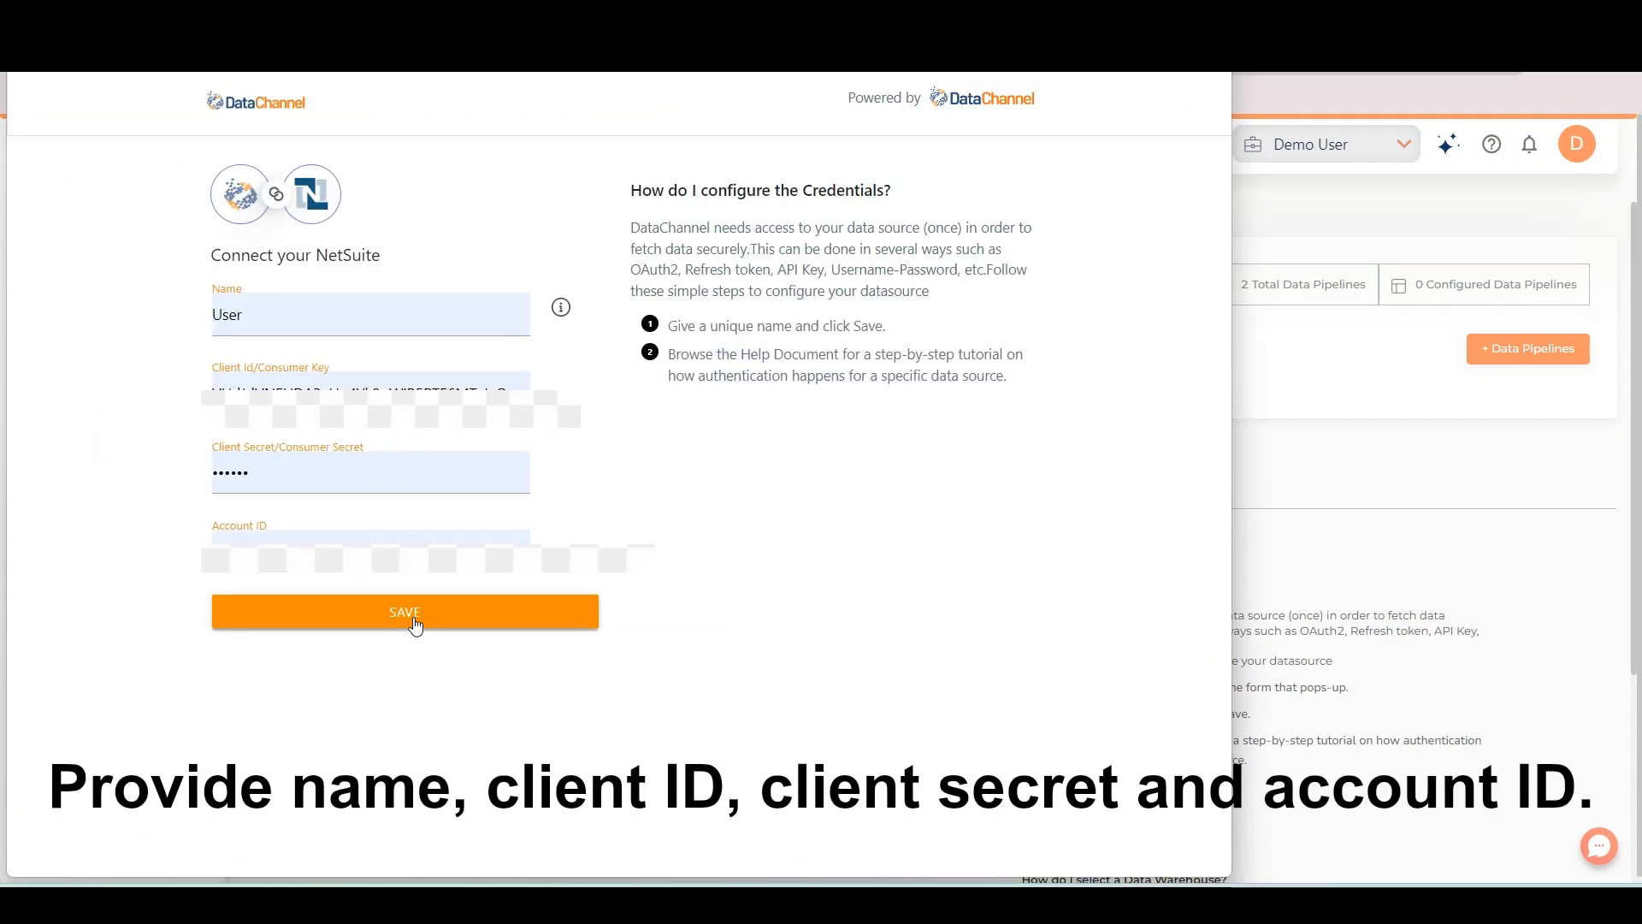
pyautogui.click(415, 625)
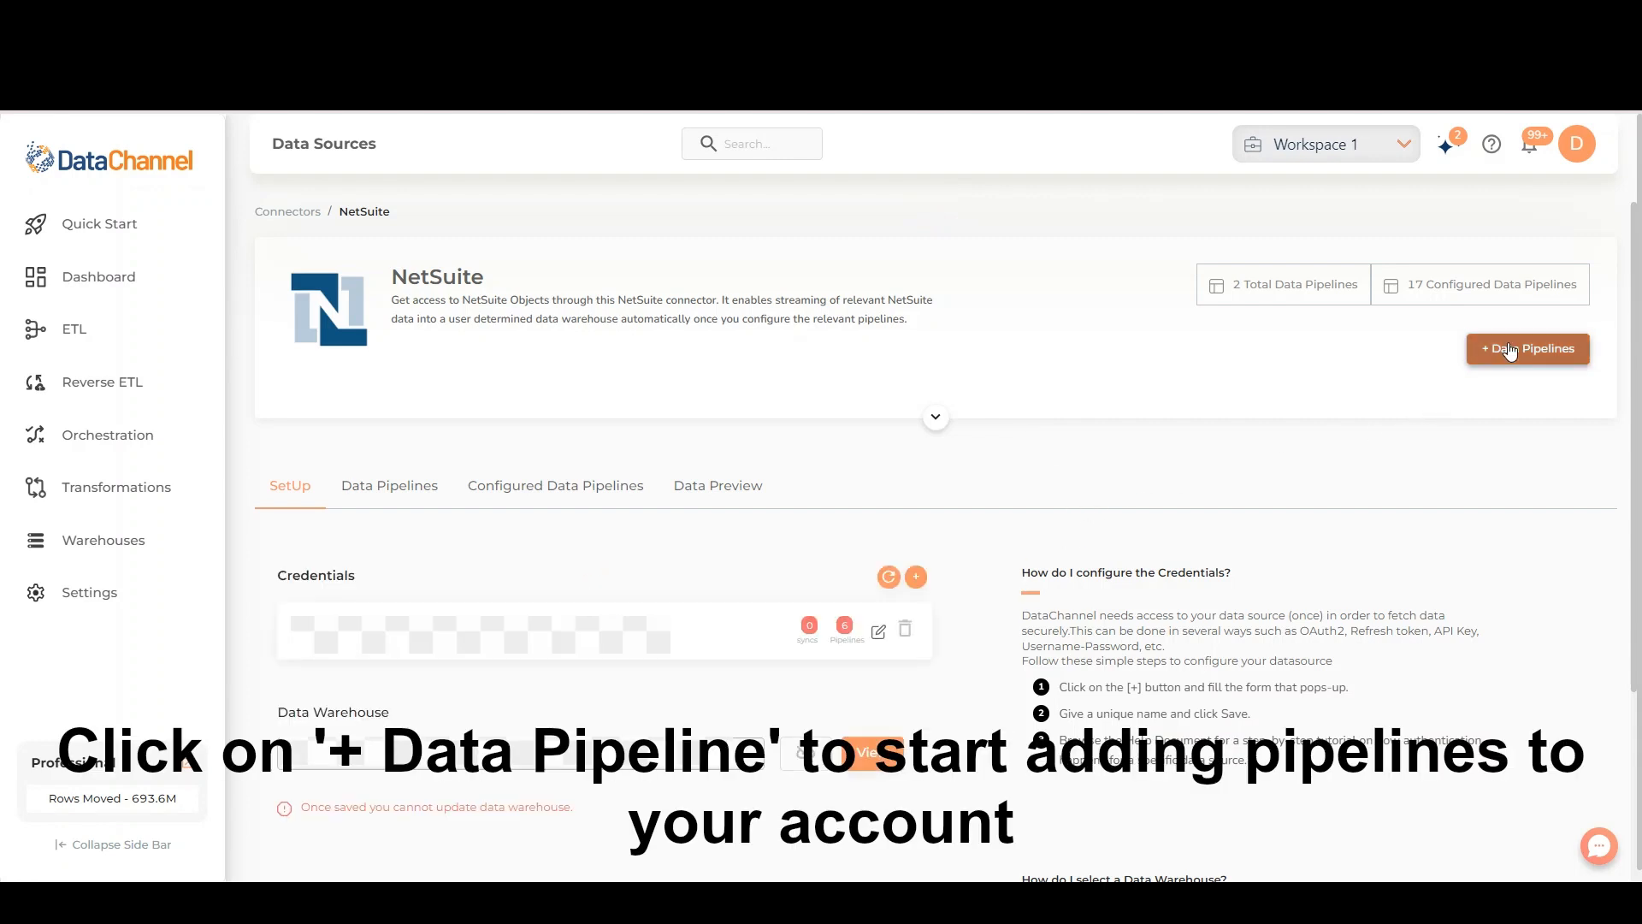
# - Create a NetSuite data pipeline using the added credential and the Netsuite Objects pipeline type
pyautogui.click(1509, 351)
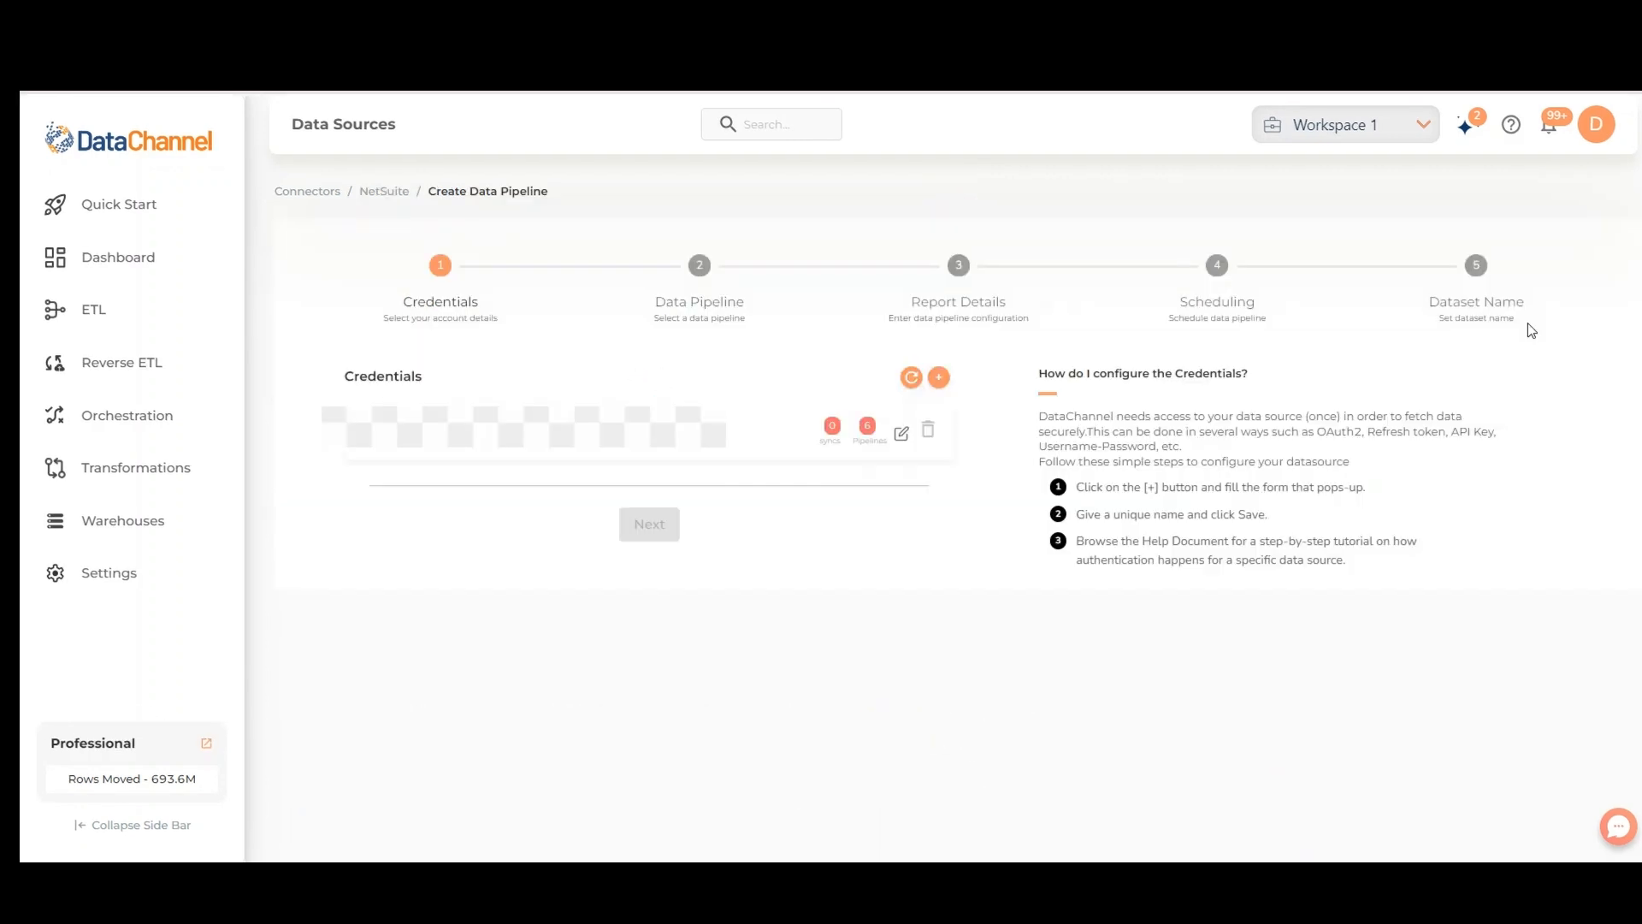
pyautogui.click(745, 436)
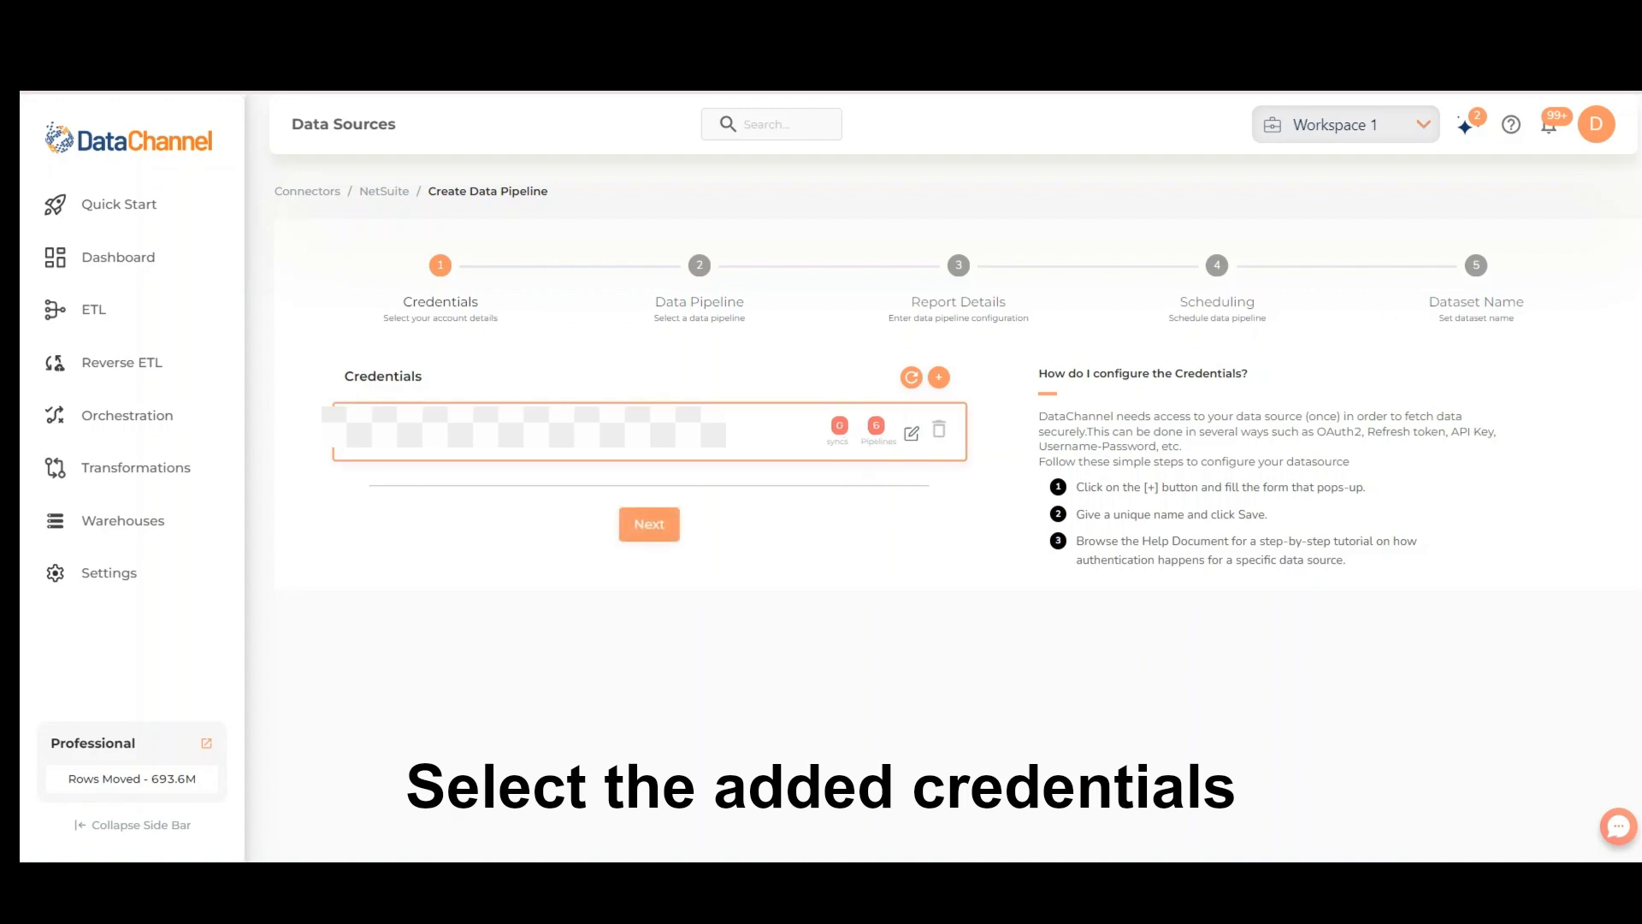
pyautogui.click(655, 527)
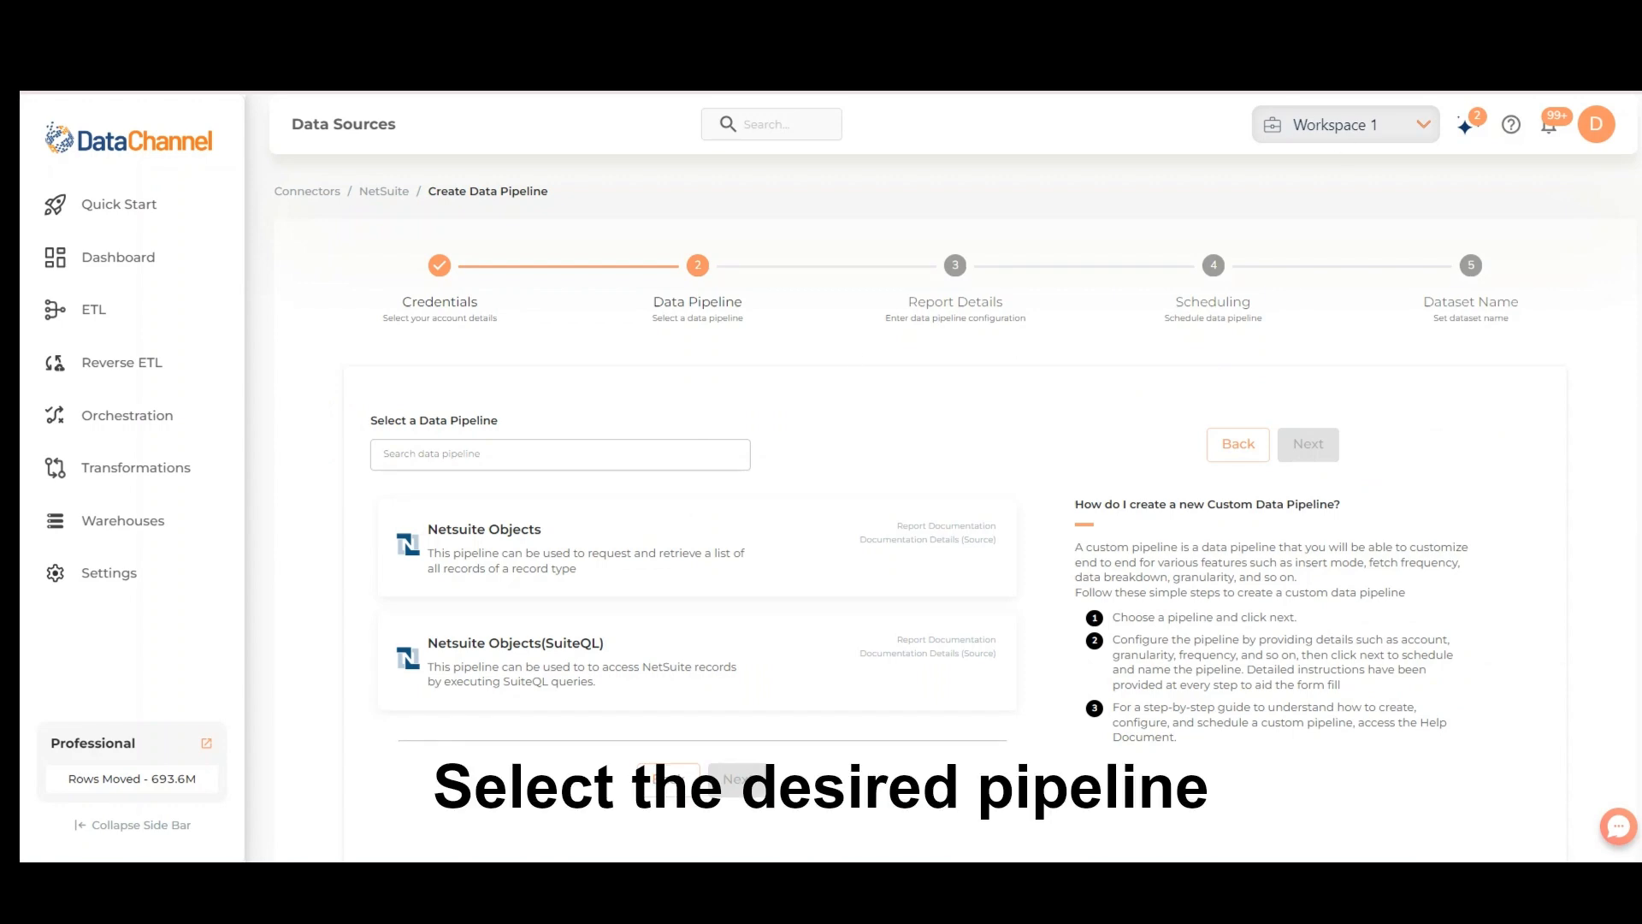
pyautogui.scroll(-1, 881, 514)
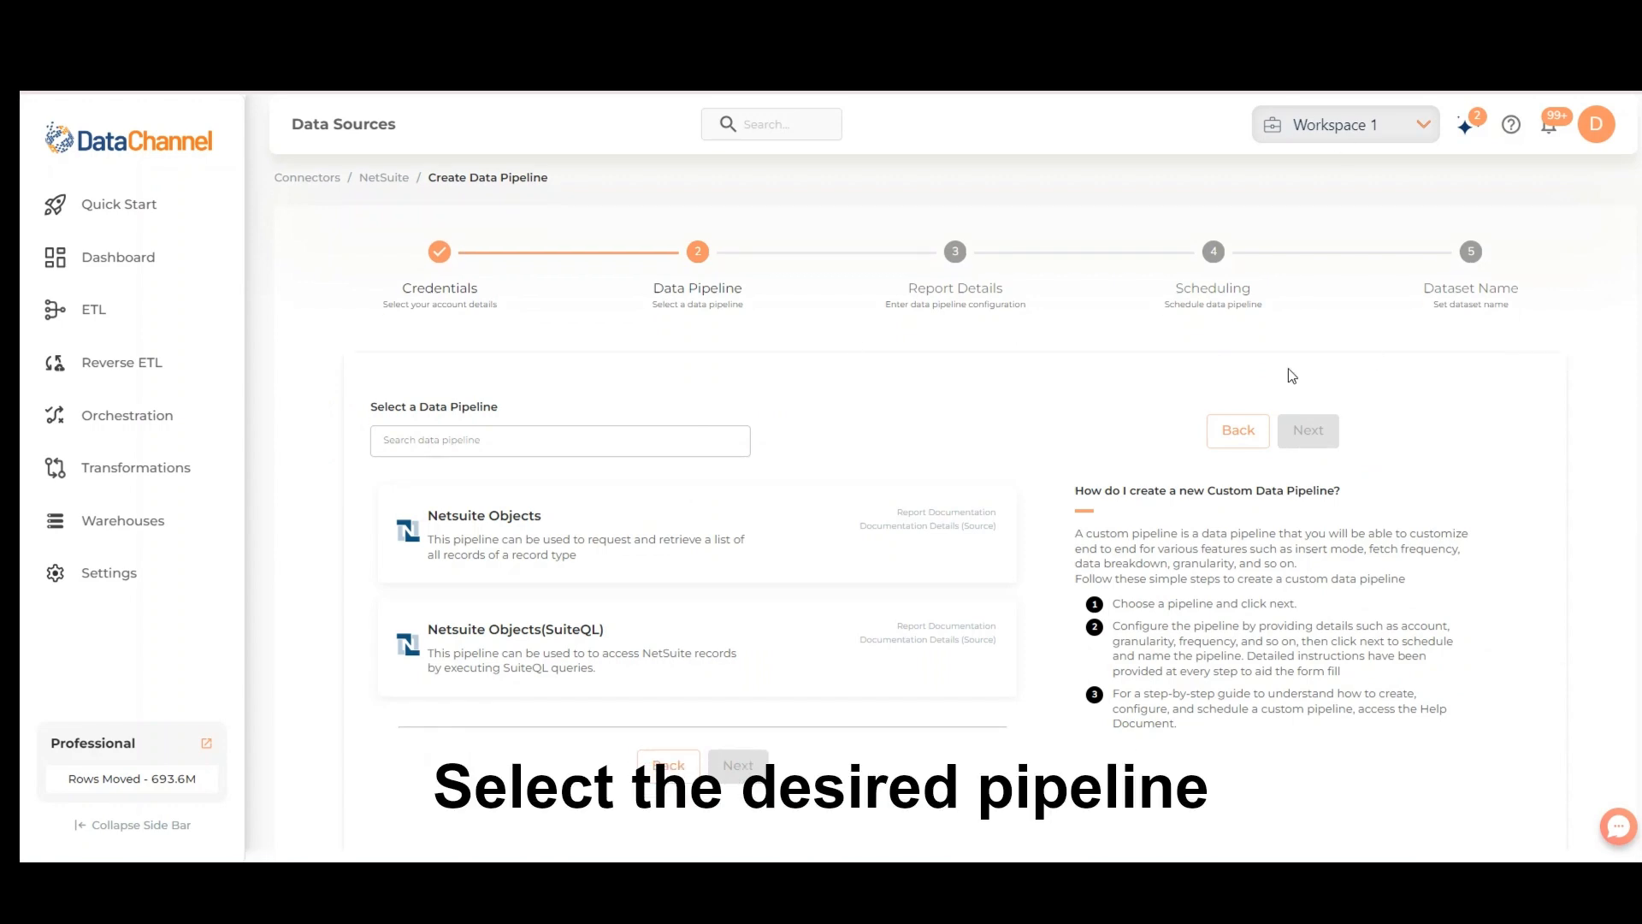
pyautogui.click(802, 535)
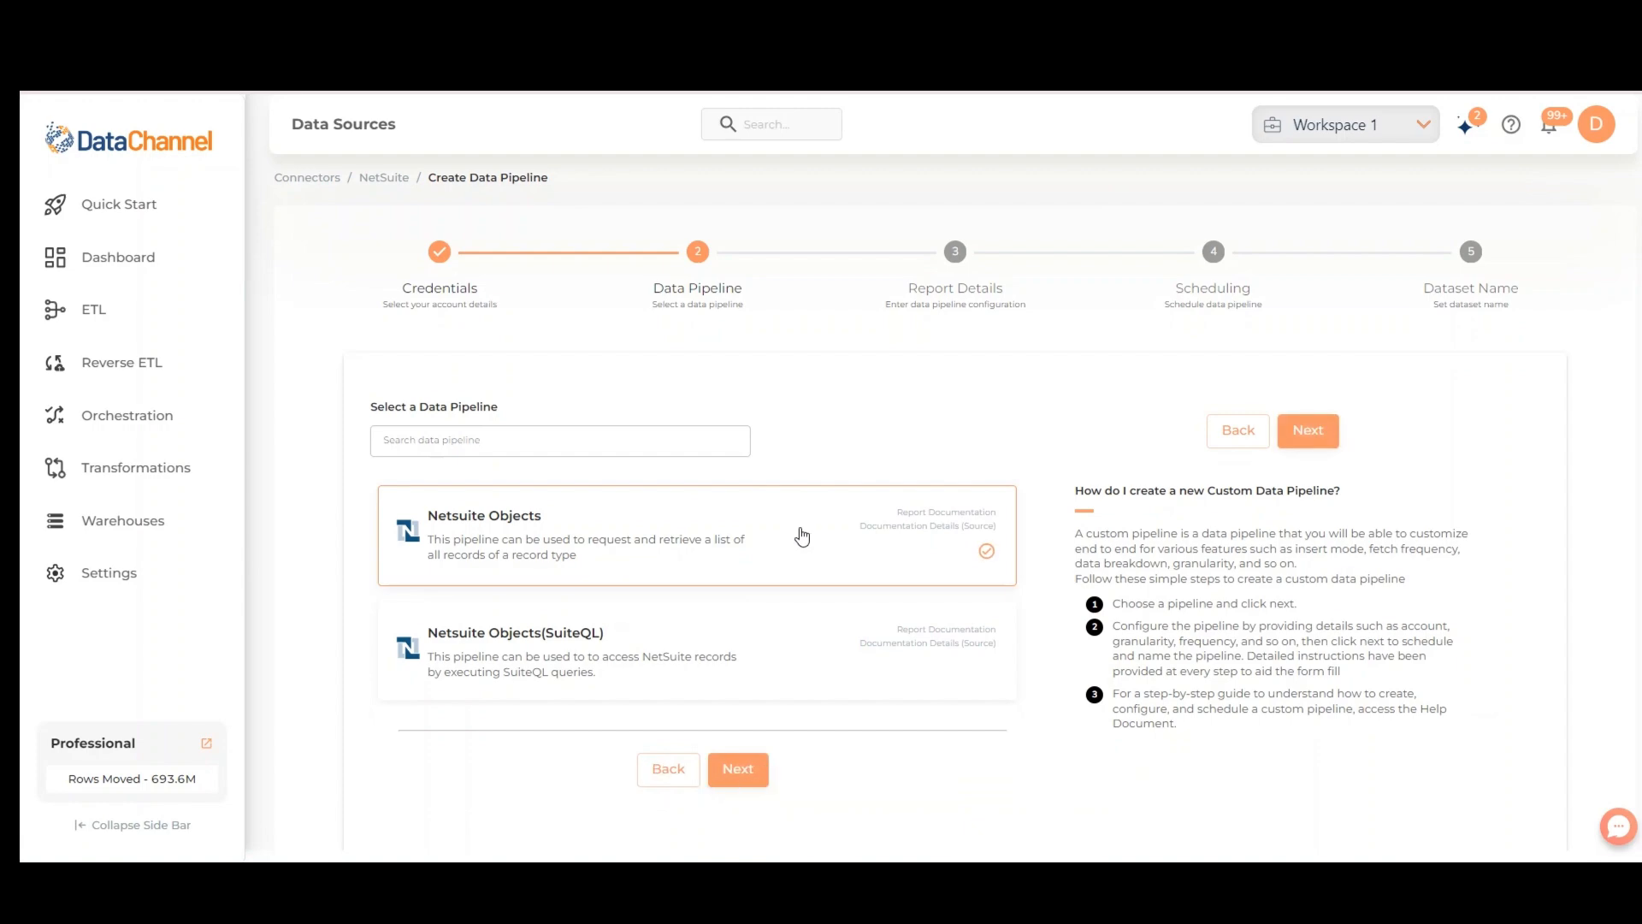
pyautogui.click(751, 774)
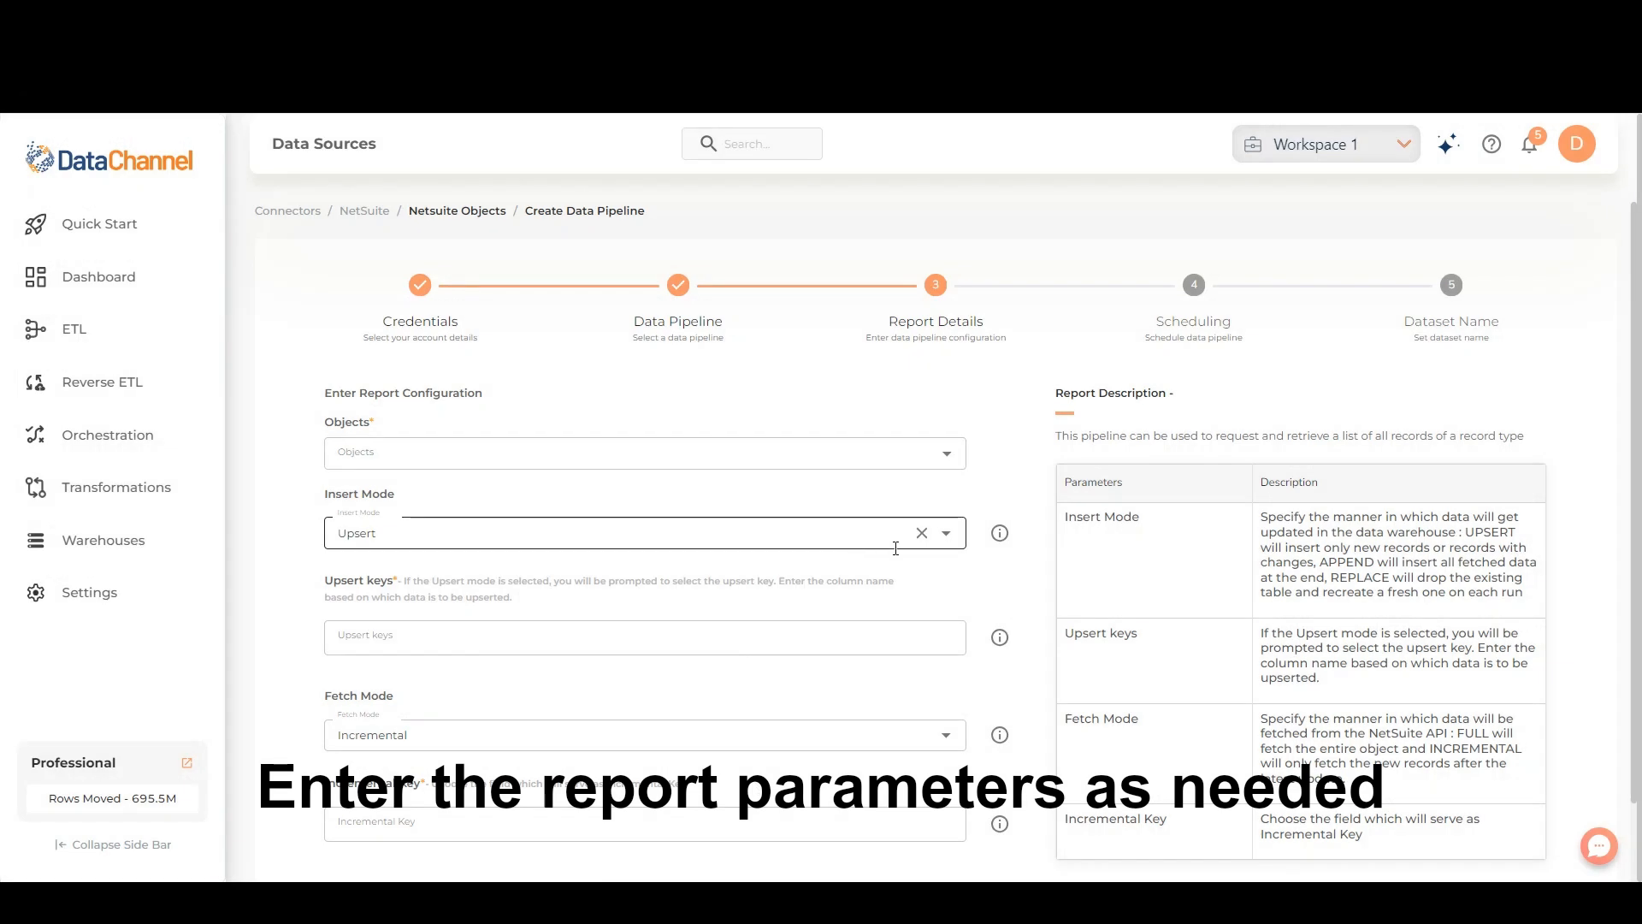
# - Configure the report by choosing an object, setting Insert Mode to Replace and Fetch Mode to Full, and continue to scheduling
pyautogui.click(947, 453)
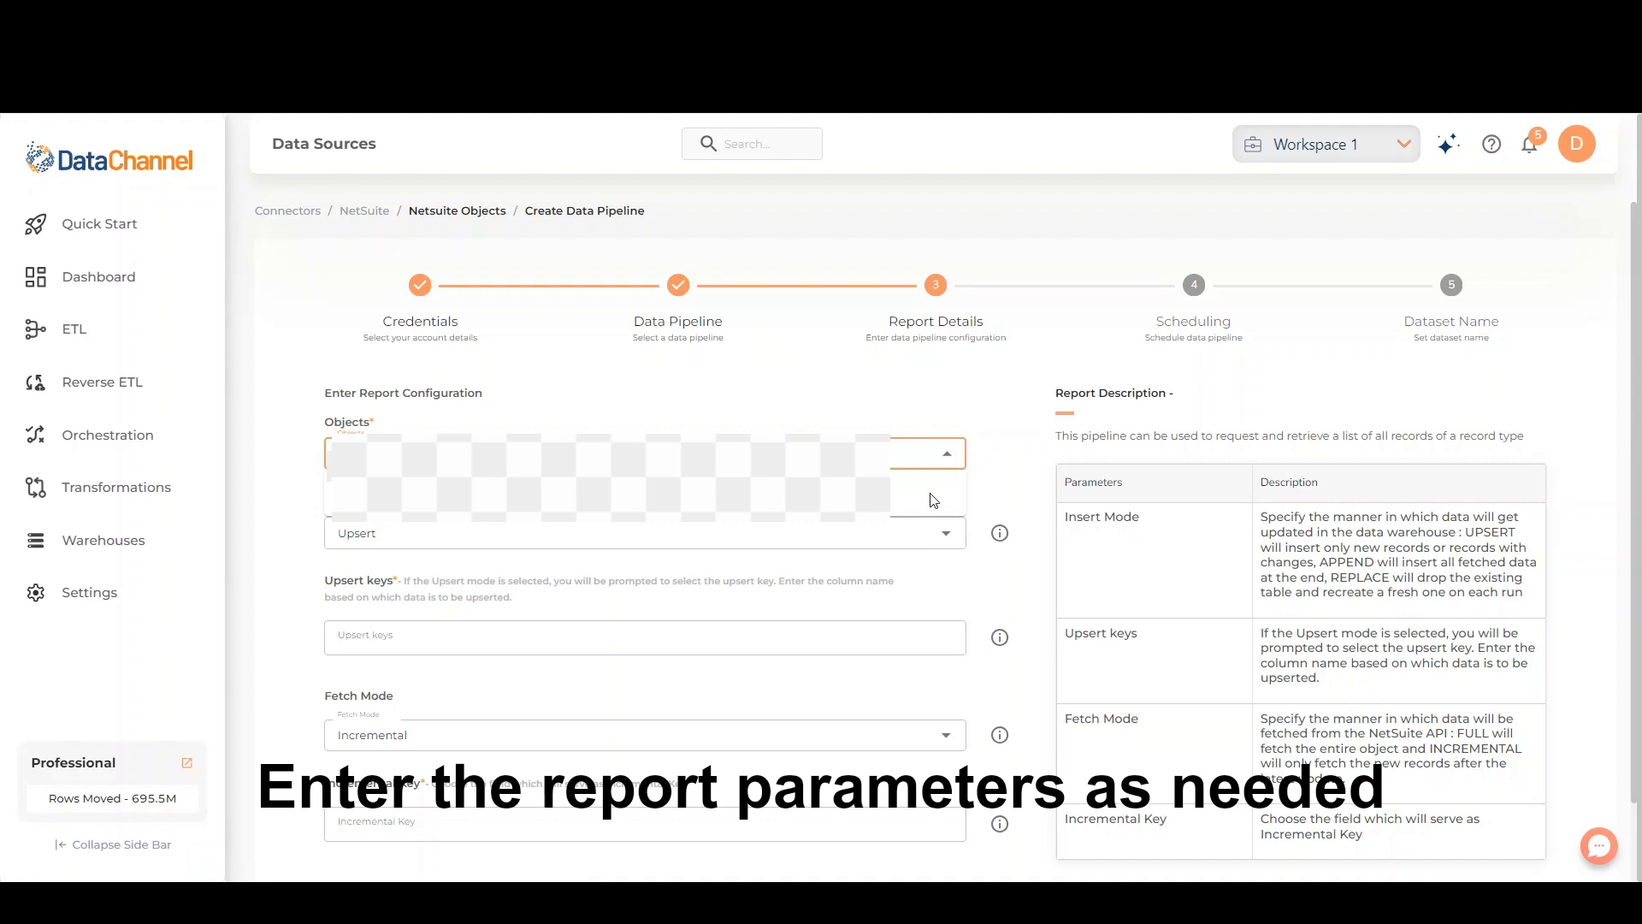
pyautogui.click(975, 578)
pyautogui.click(946, 533)
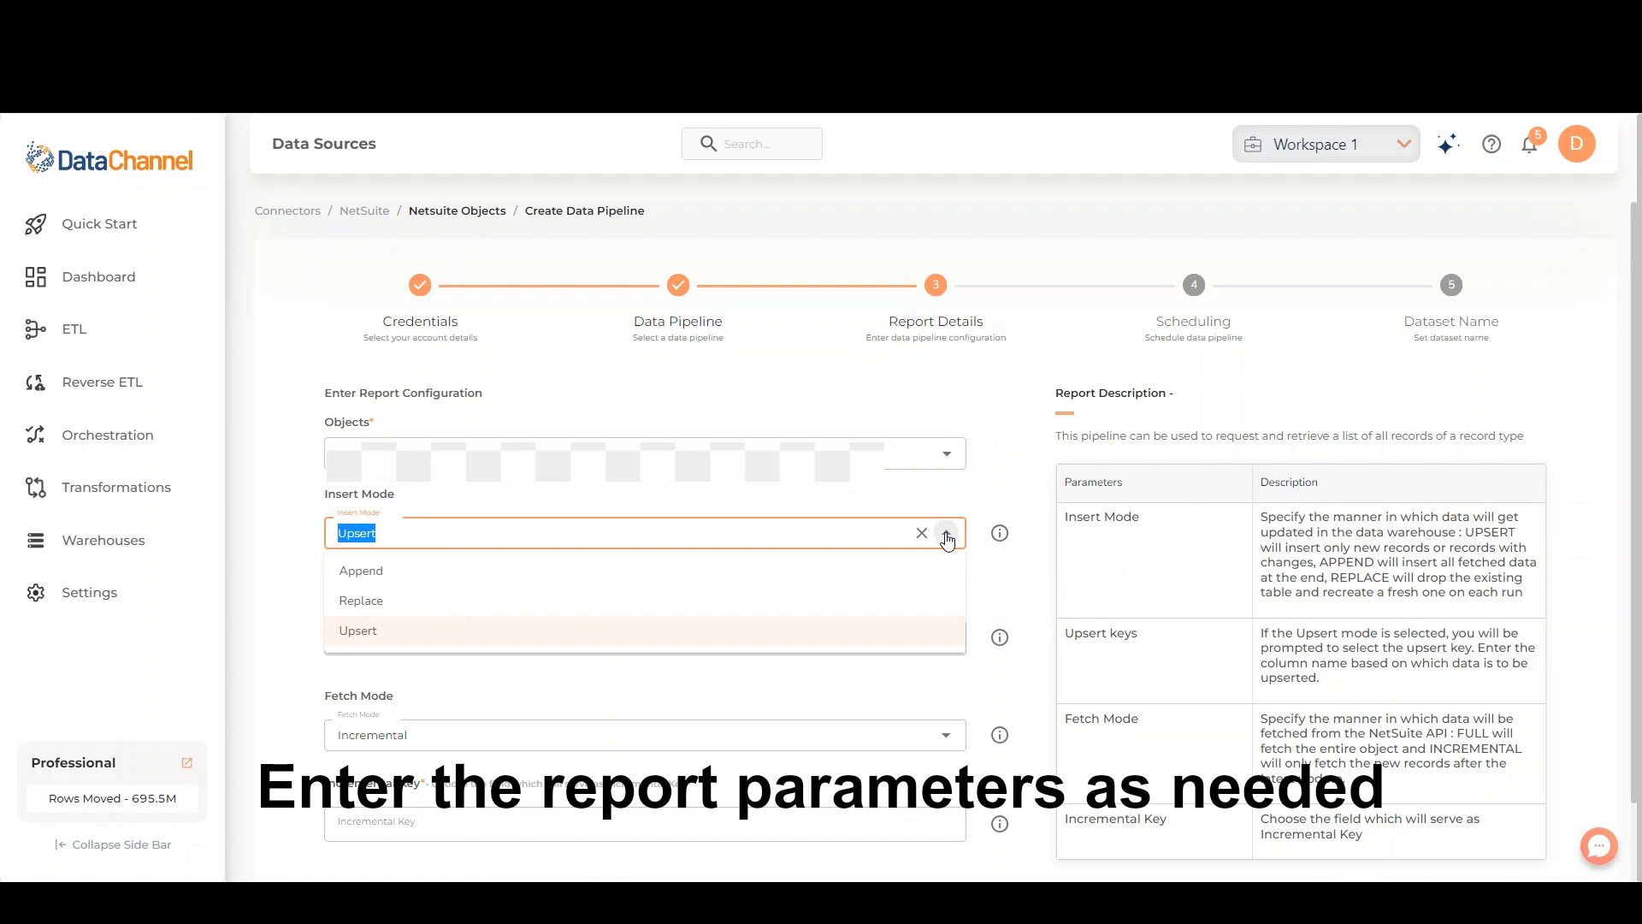
pyautogui.click(800, 596)
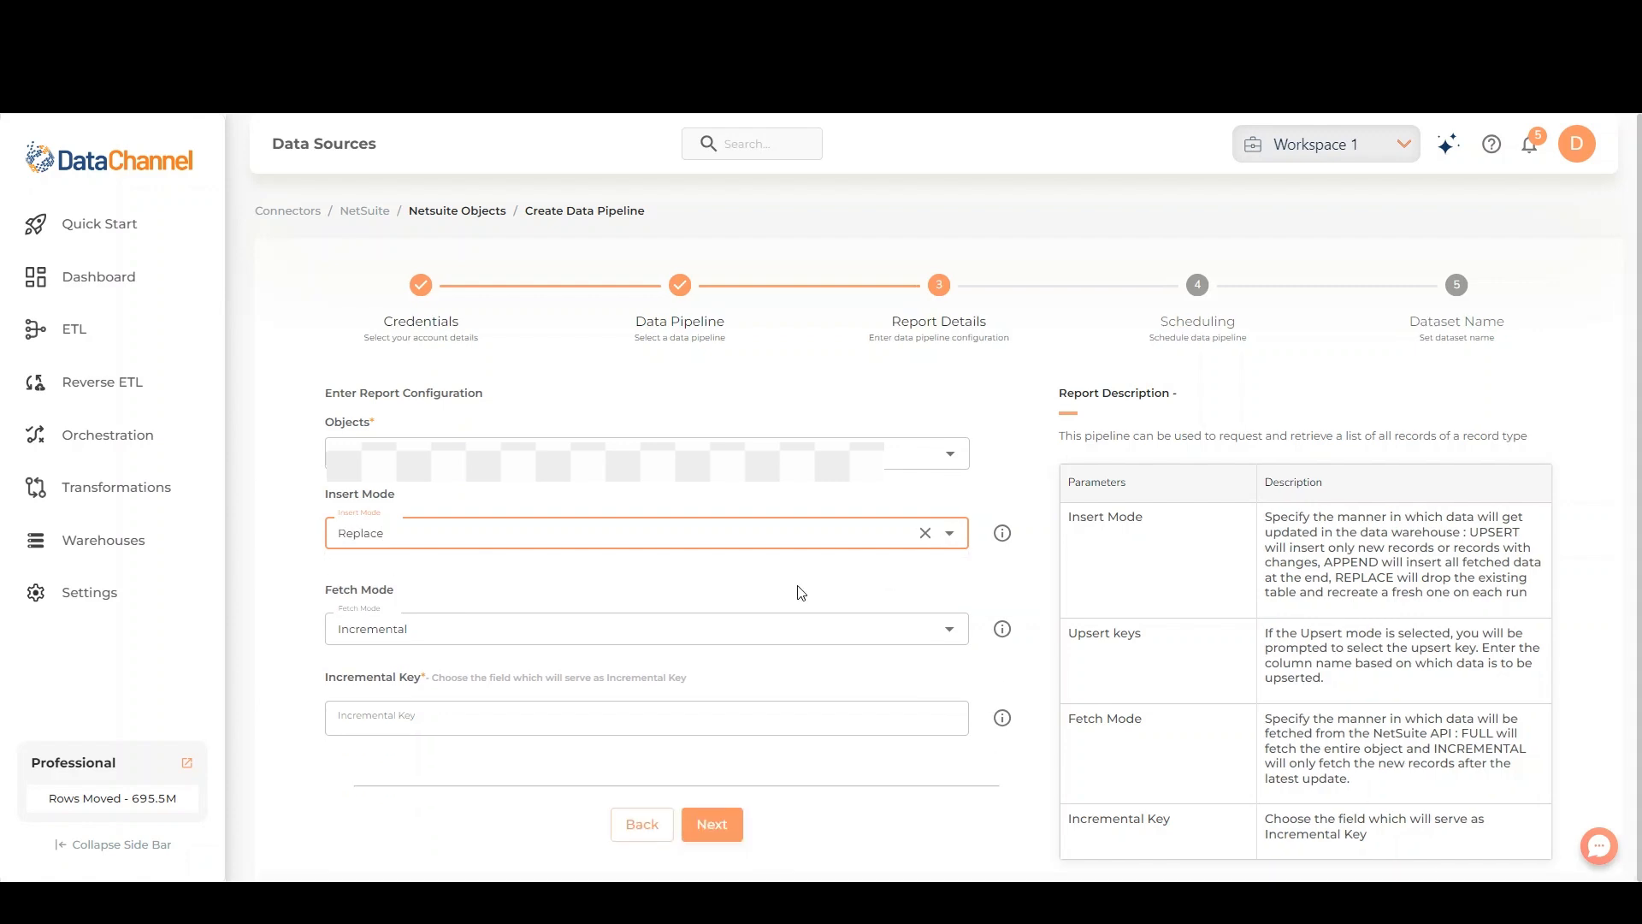
pyautogui.click(829, 628)
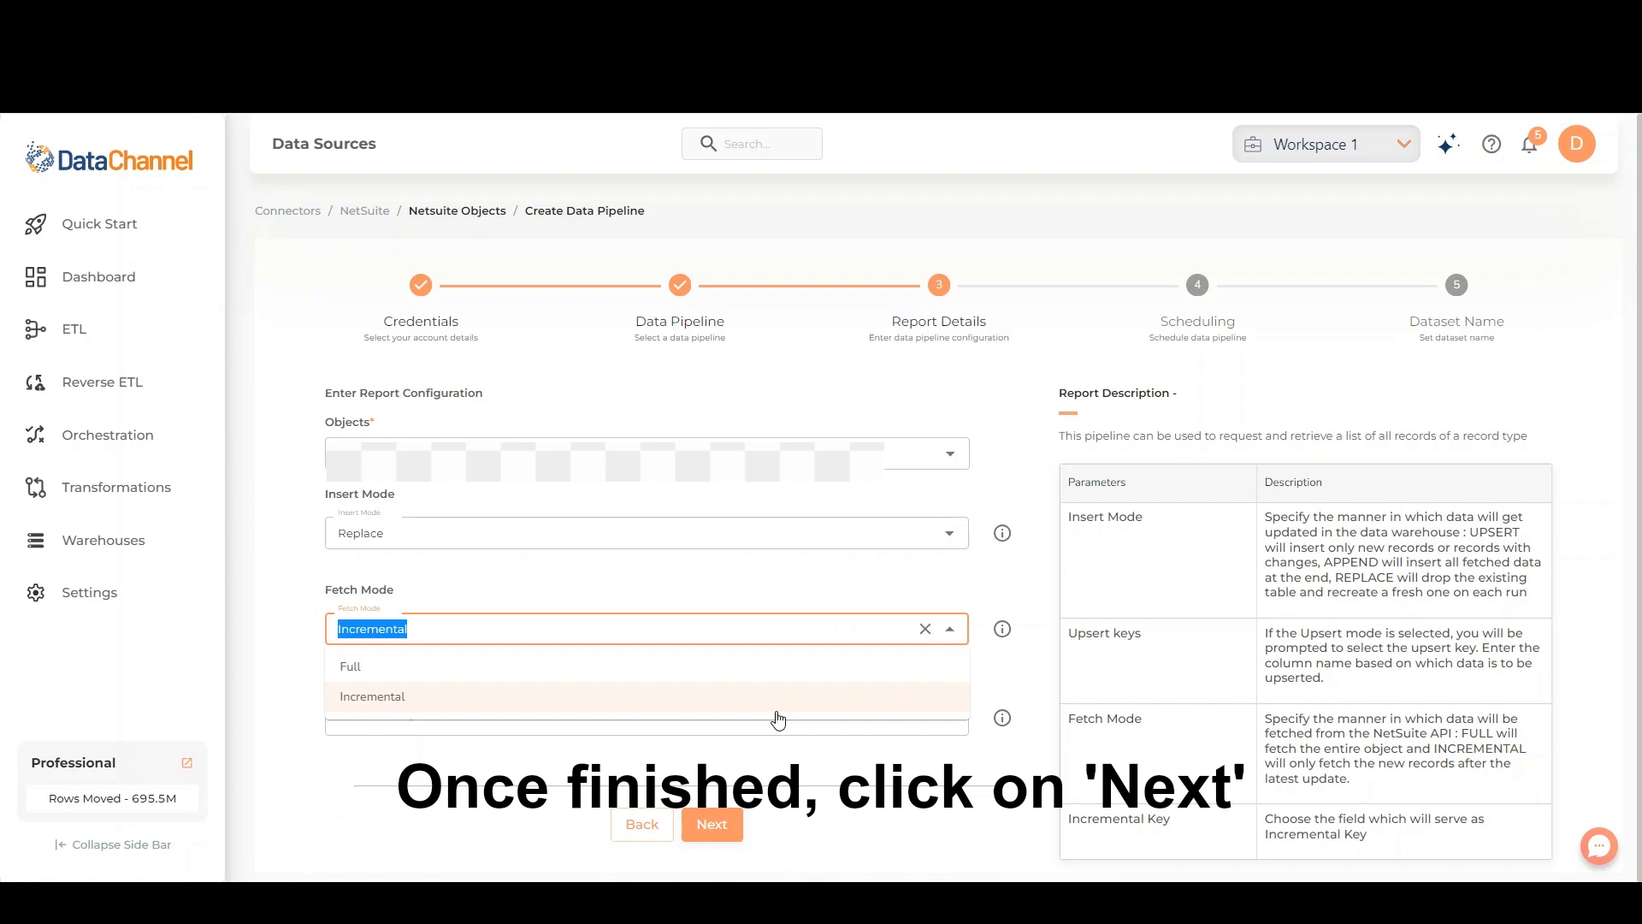
pyautogui.click(796, 667)
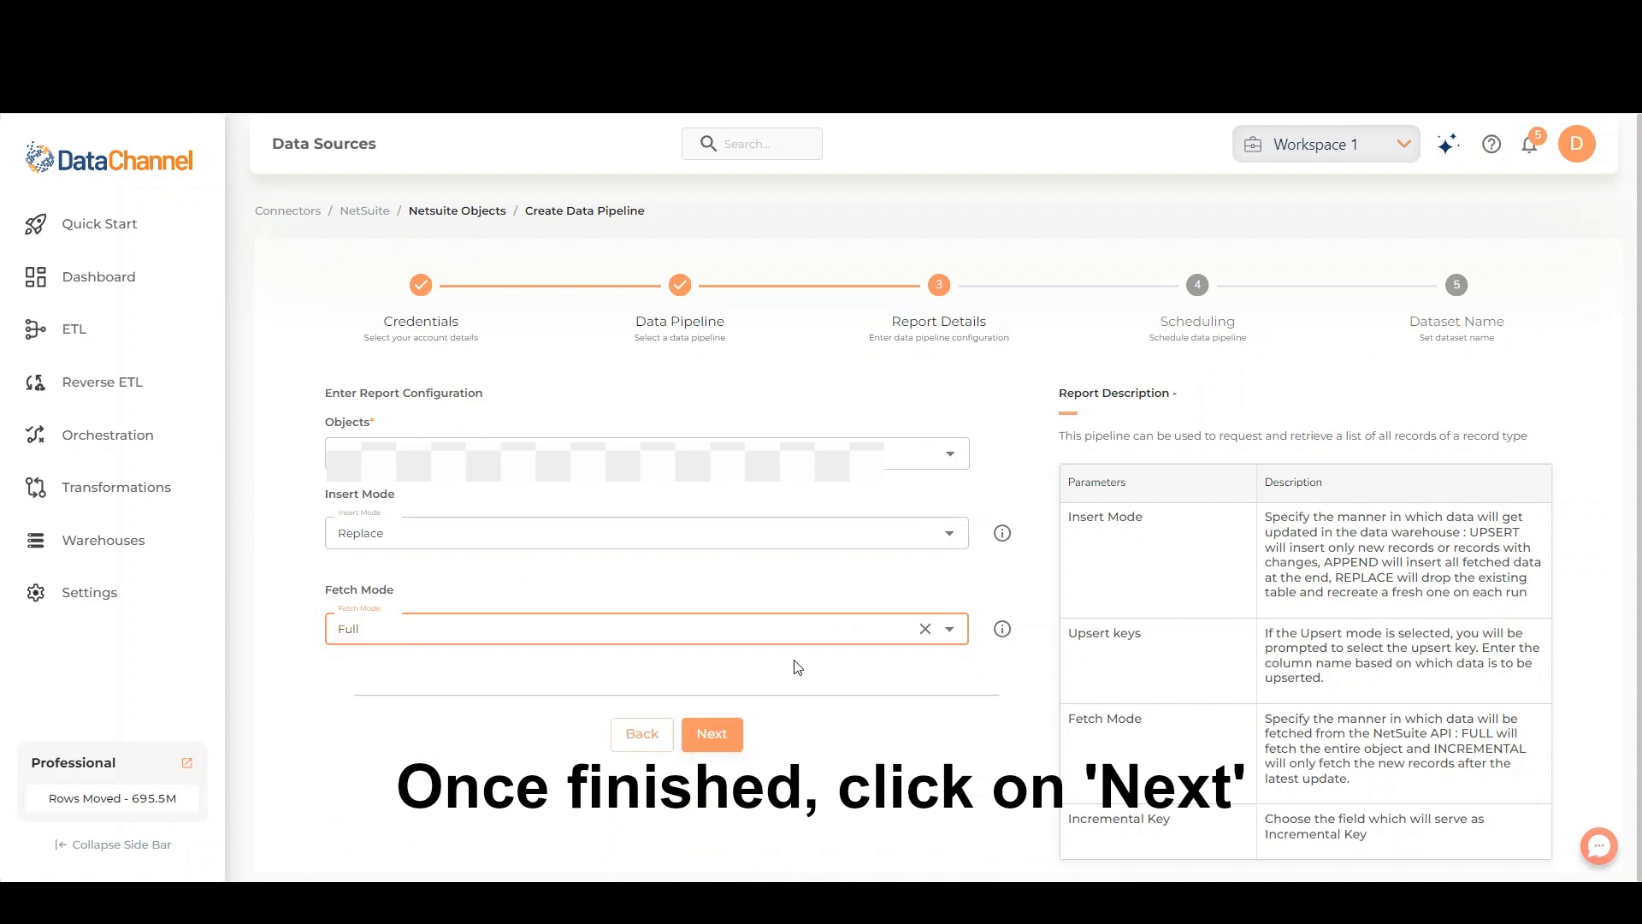
pyautogui.click(710, 734)
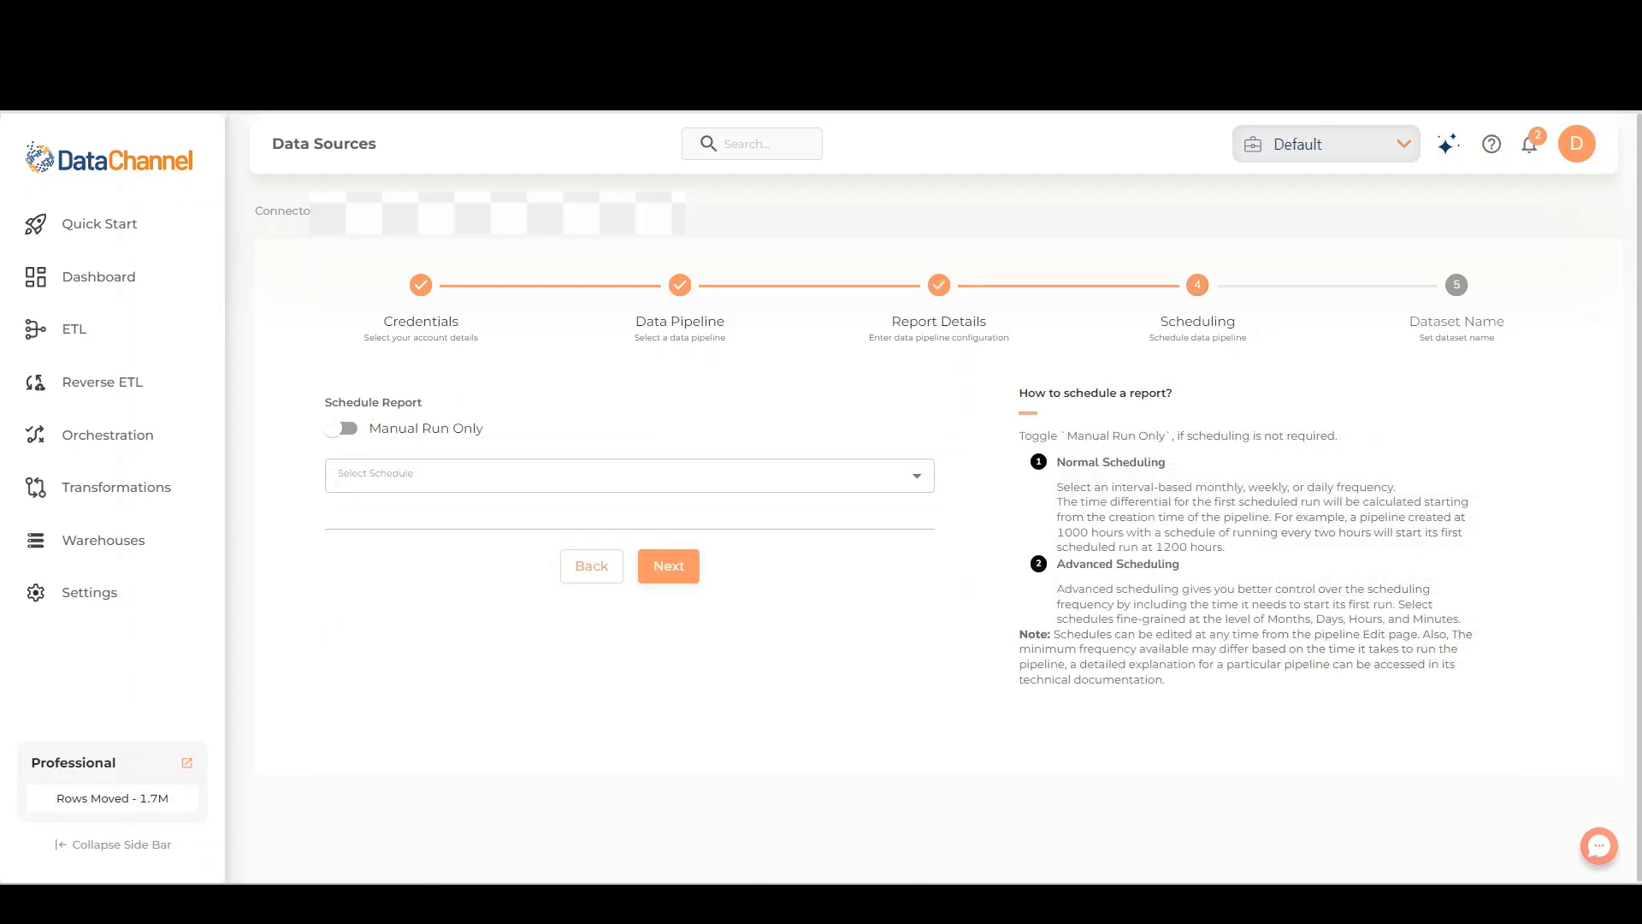
# - Try the Manual Run Only option, turn it back off and choose the Every 4 Hour schedule
pyautogui.click(345, 430)
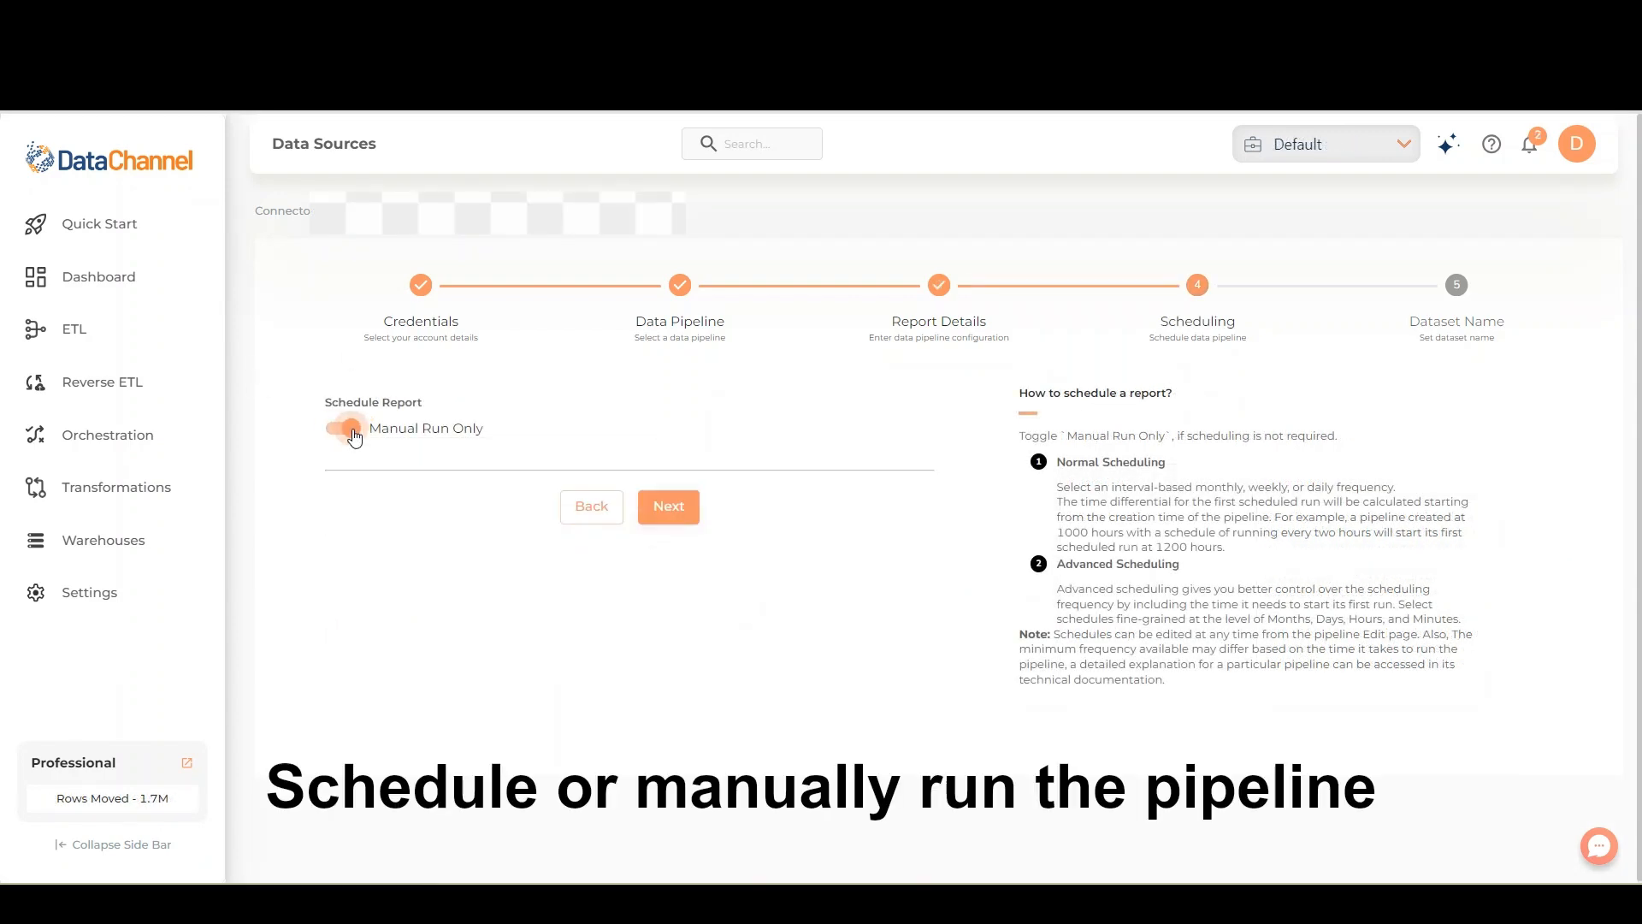
pyautogui.click(338, 432)
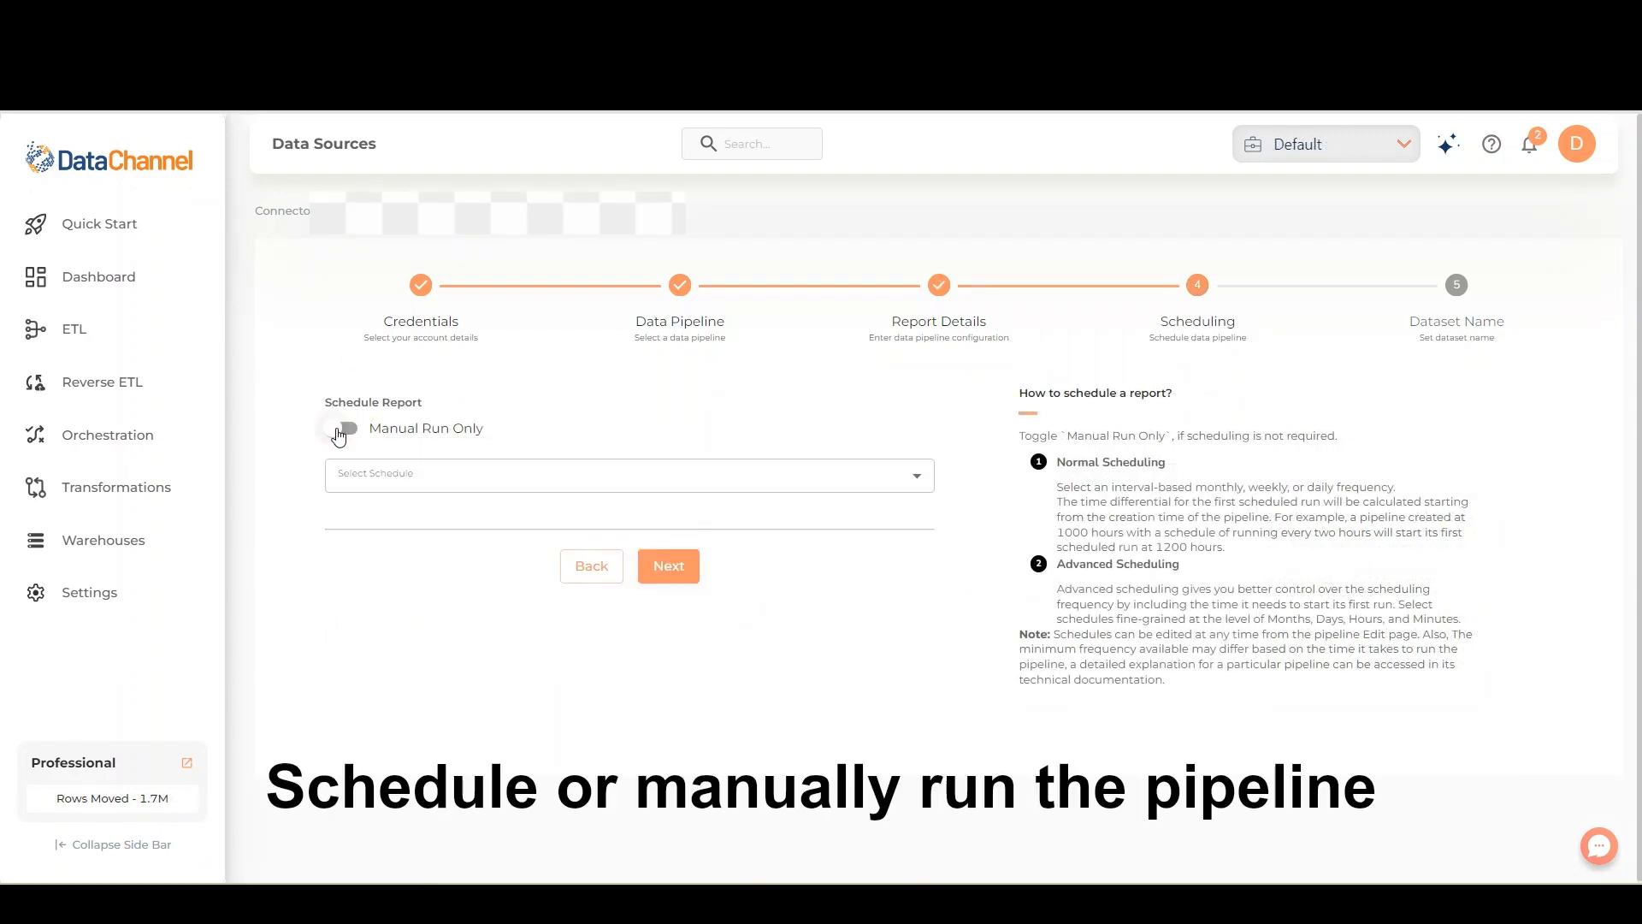
pyautogui.click(438, 475)
pyautogui.click(428, 578)
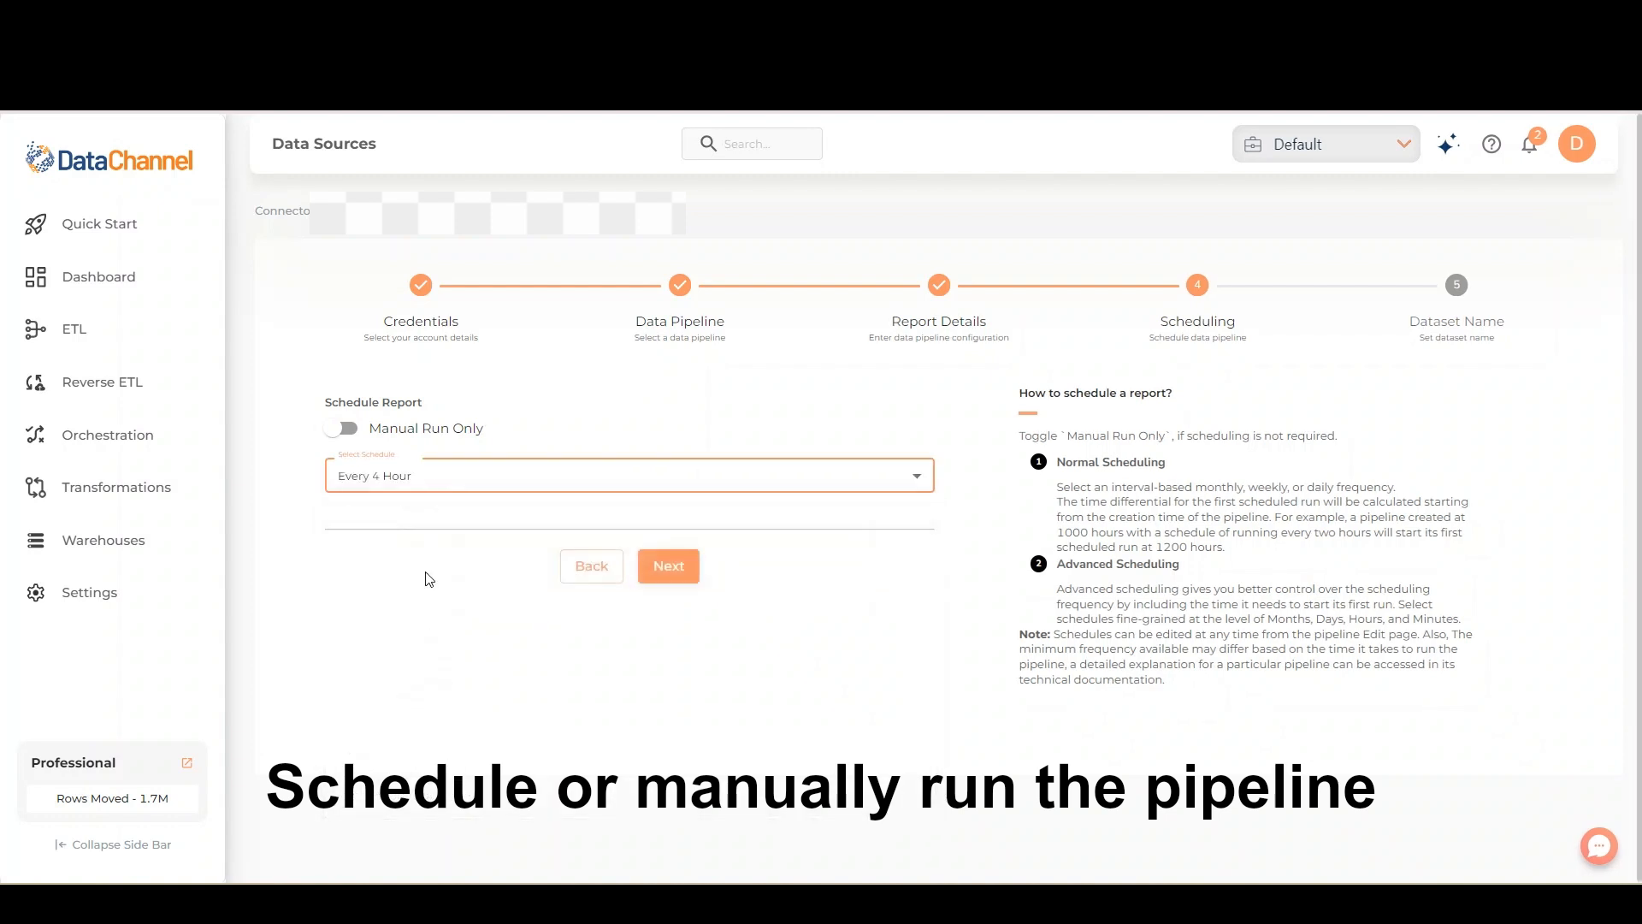
# - Set the schedule to Advanced Options and select the months Mar, Jun, Oct and Dec
pyautogui.click(455, 483)
pyautogui.click(440, 764)
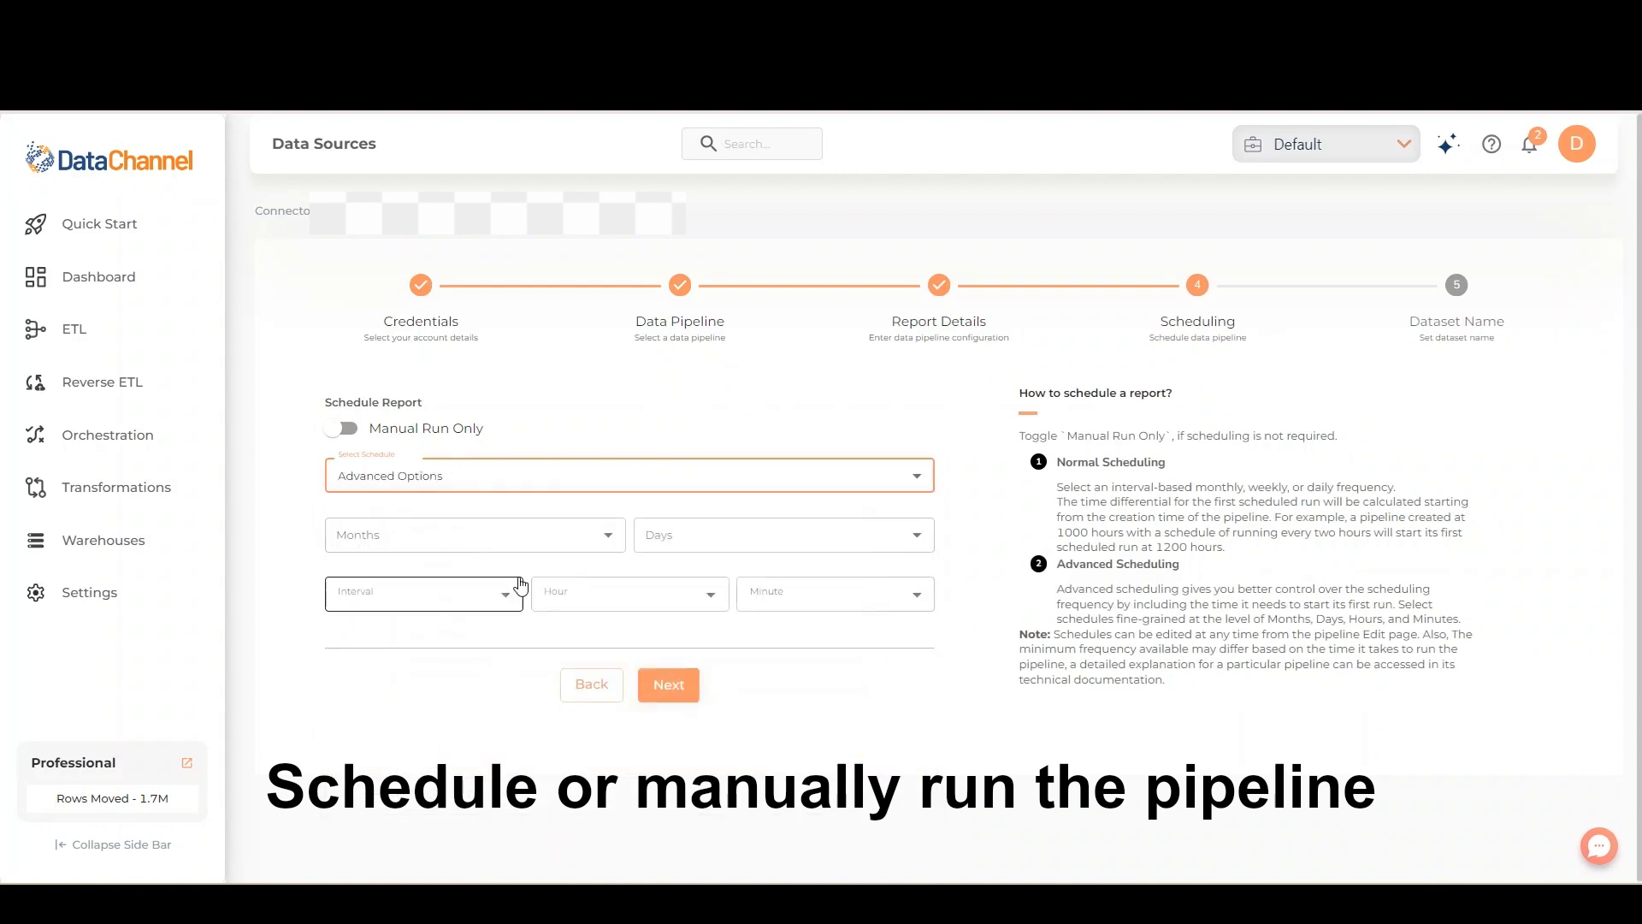
pyautogui.click(542, 540)
pyautogui.click(509, 573)
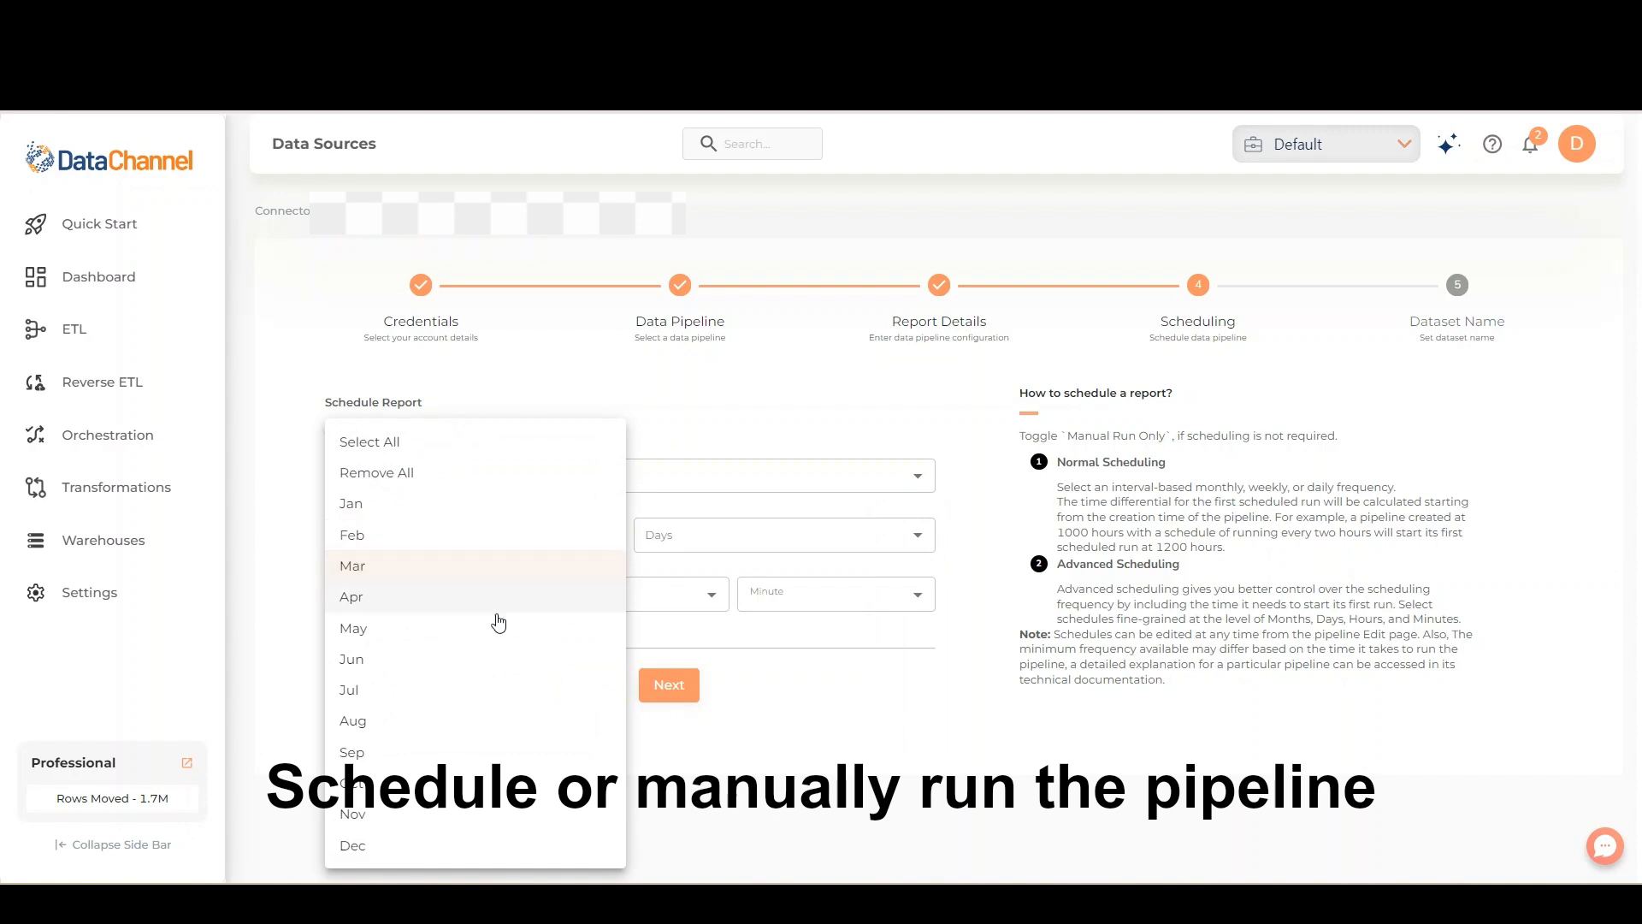
pyautogui.click(495, 661)
pyautogui.click(469, 782)
pyautogui.click(458, 847)
pyautogui.click(761, 547)
# - Select days 15 and 30 for the advanced schedule
pyautogui.click(761, 547)
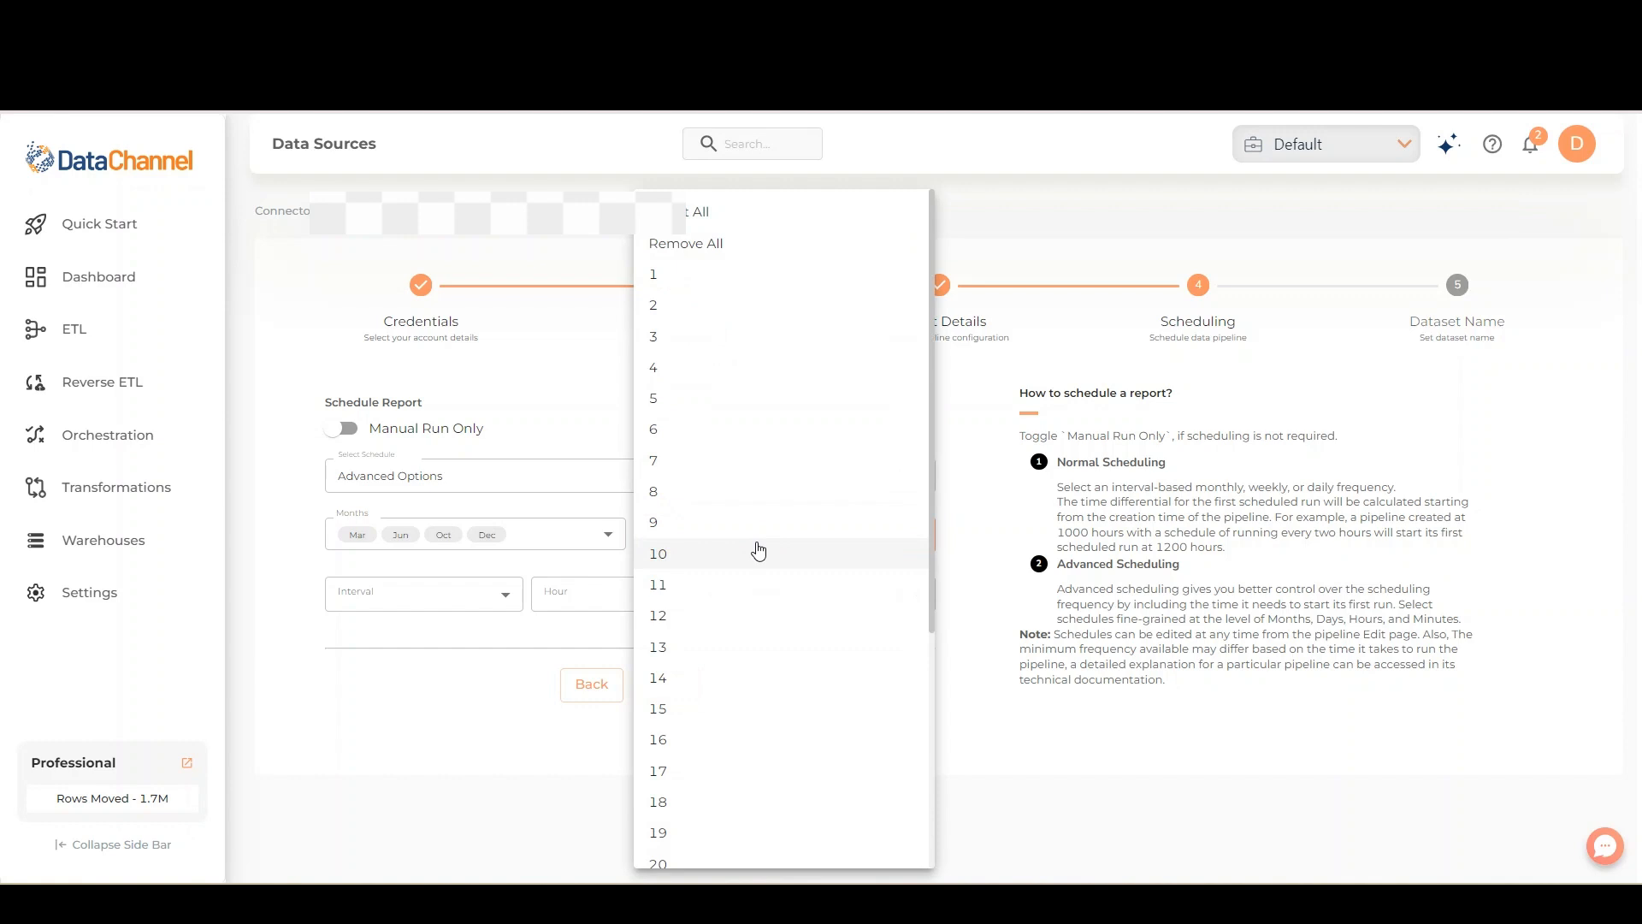
pyautogui.click(699, 713)
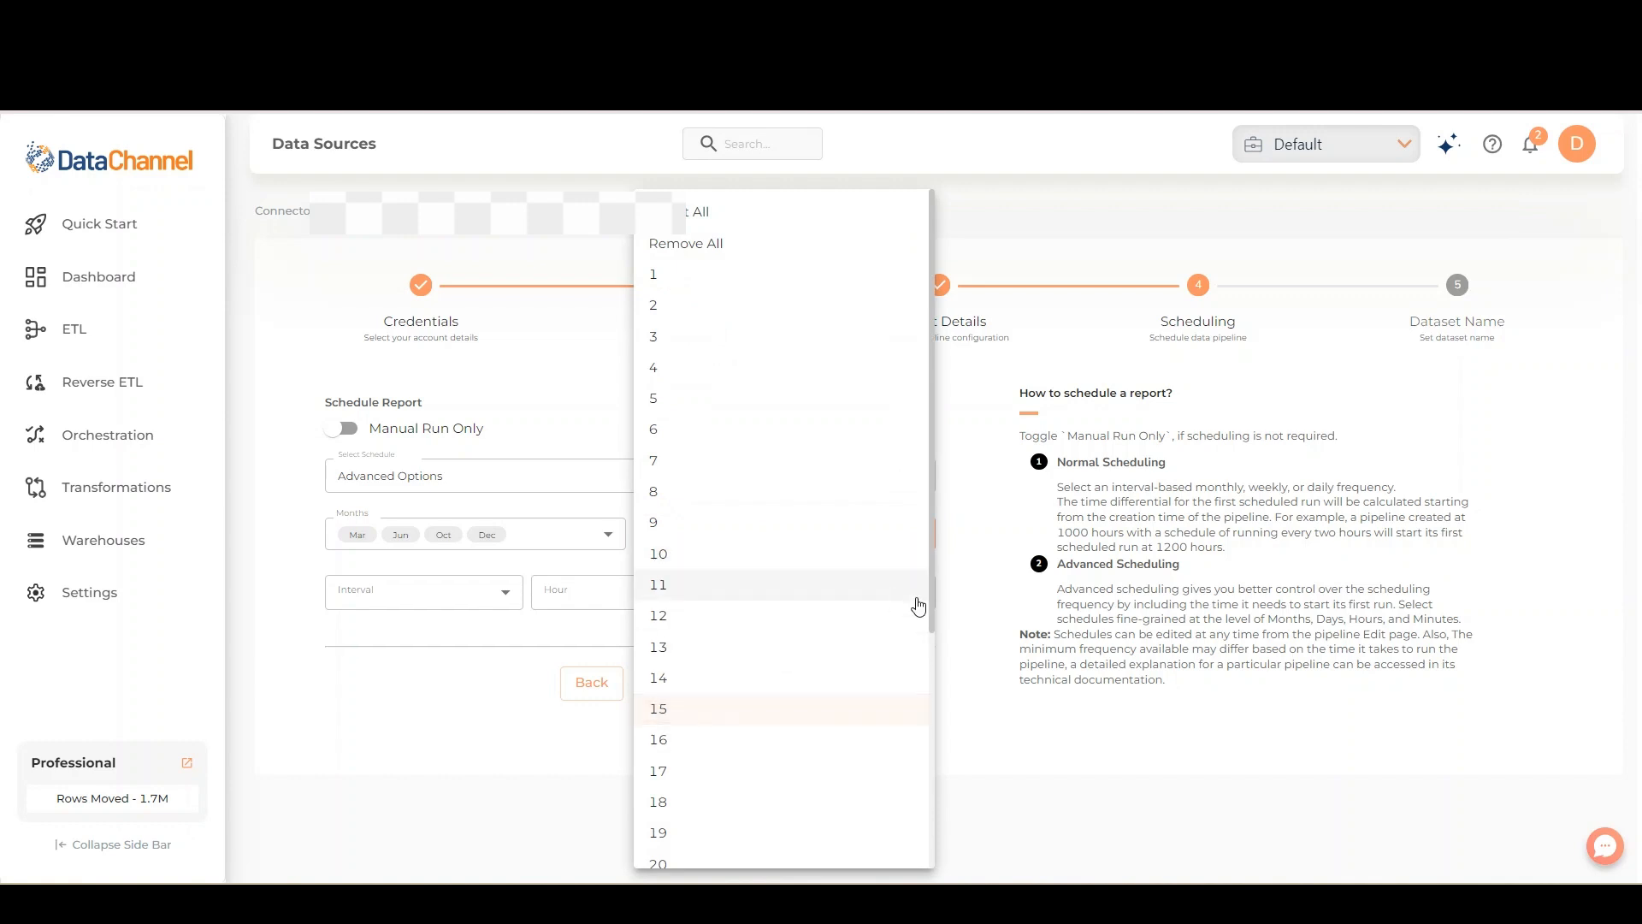
pyautogui.moveTo(934, 600); pyautogui.dragTo(946, 869)
pyautogui.click(818, 814)
pyautogui.click(466, 655)
# - Set the schedule's interval to Every 12 Hour, hour 14 and minute 15, and continue to the dataset details
pyautogui.click(501, 592)
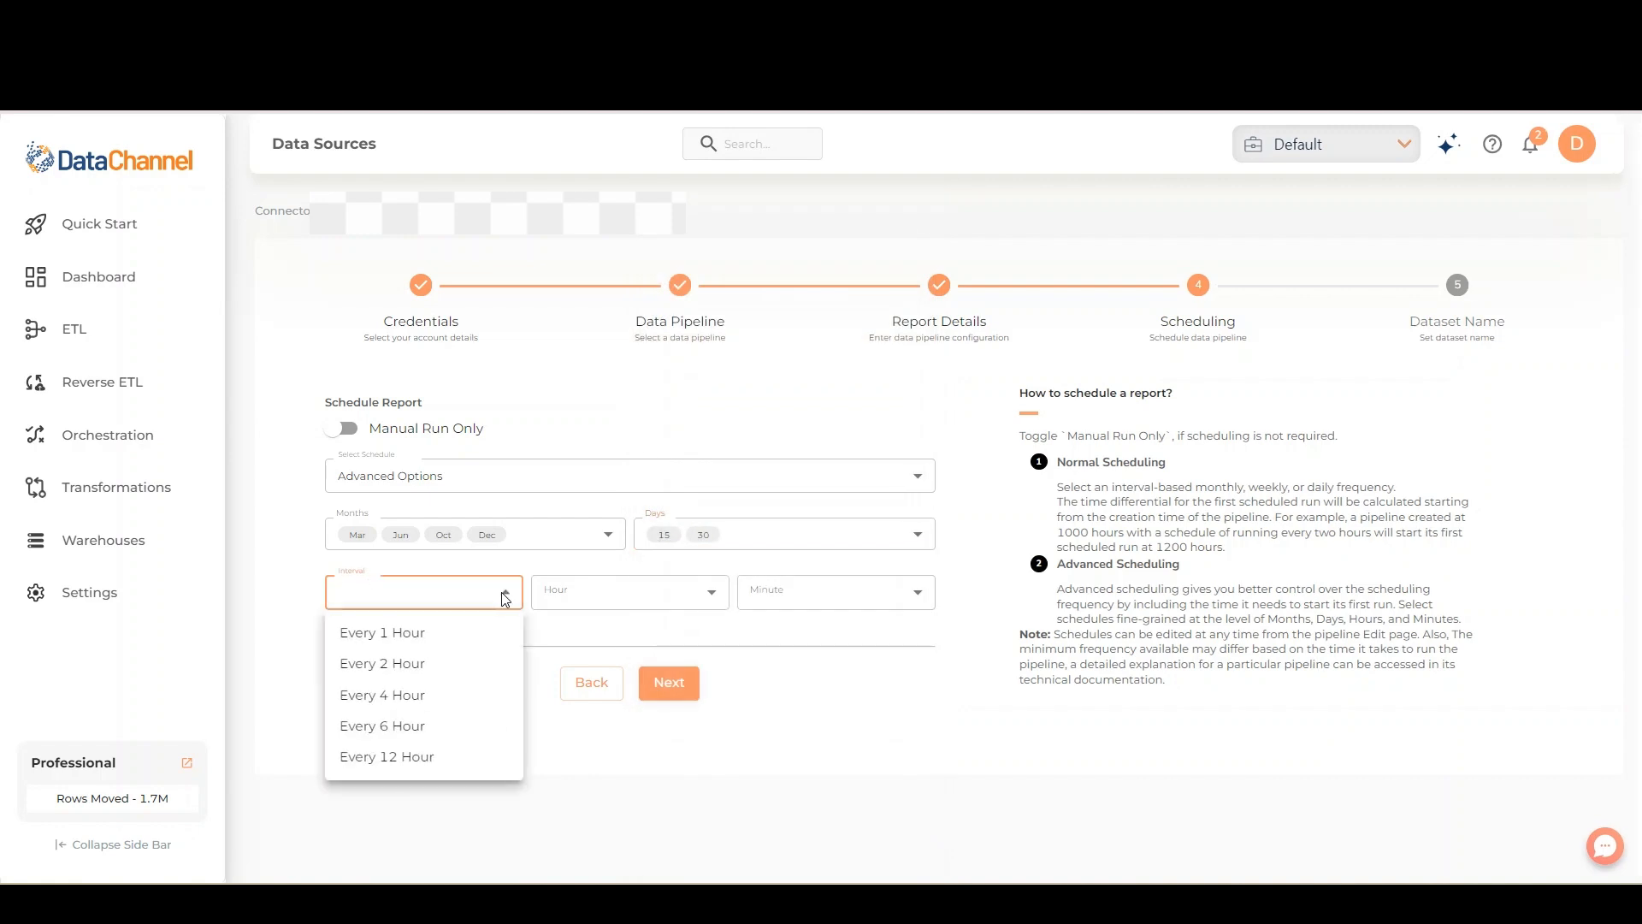
pyautogui.click(487, 757)
pyautogui.click(650, 594)
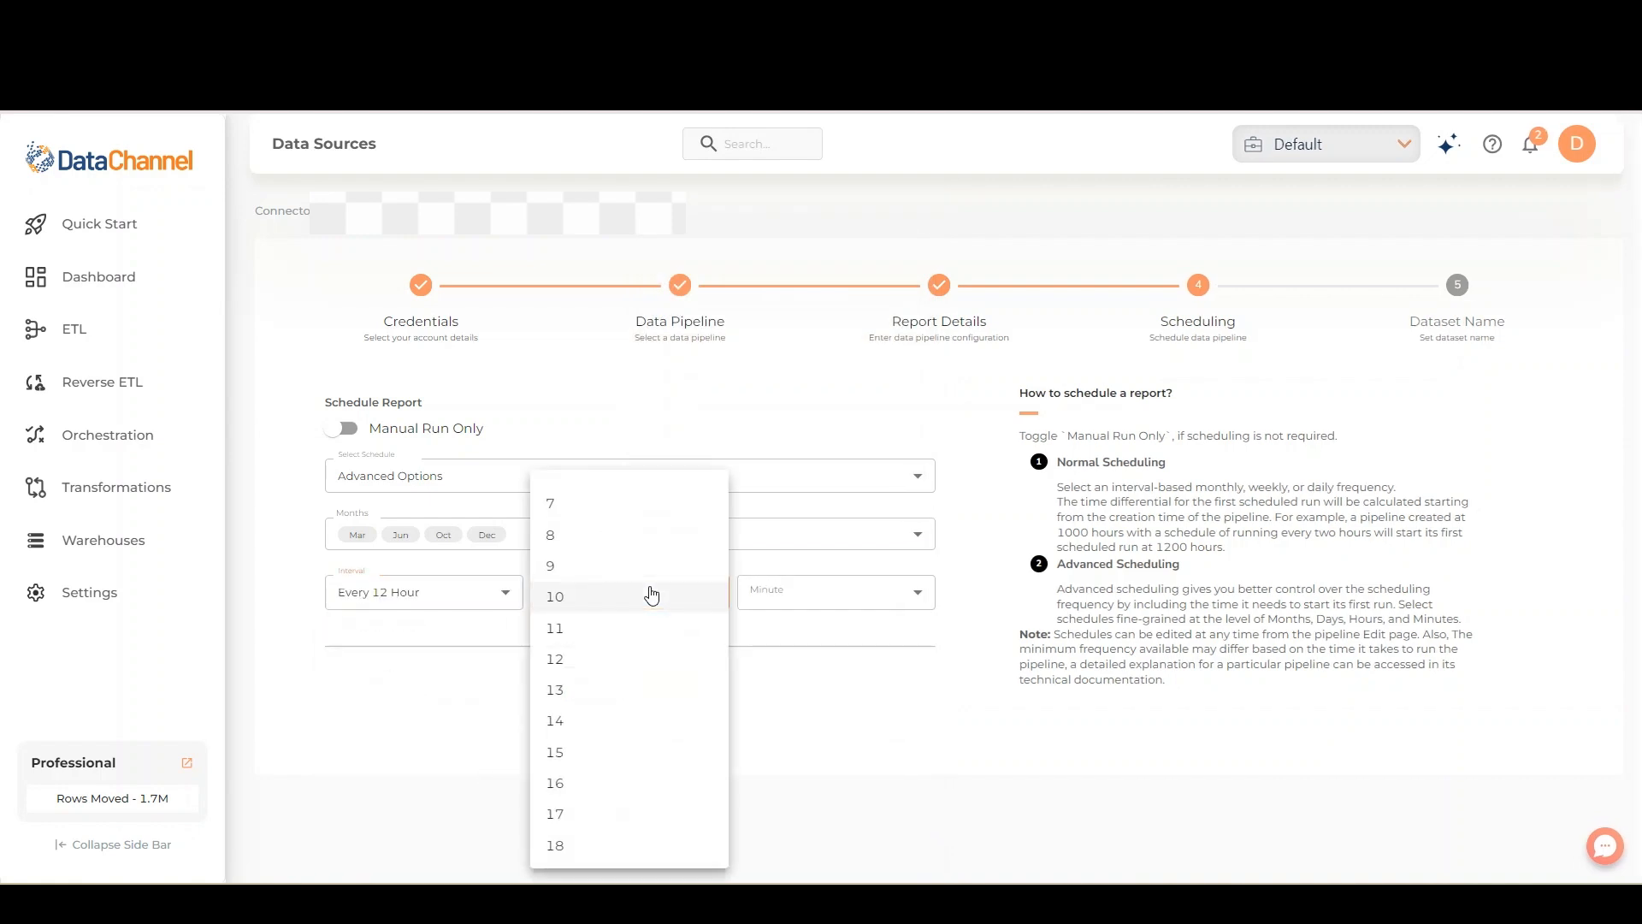
pyautogui.click(623, 721)
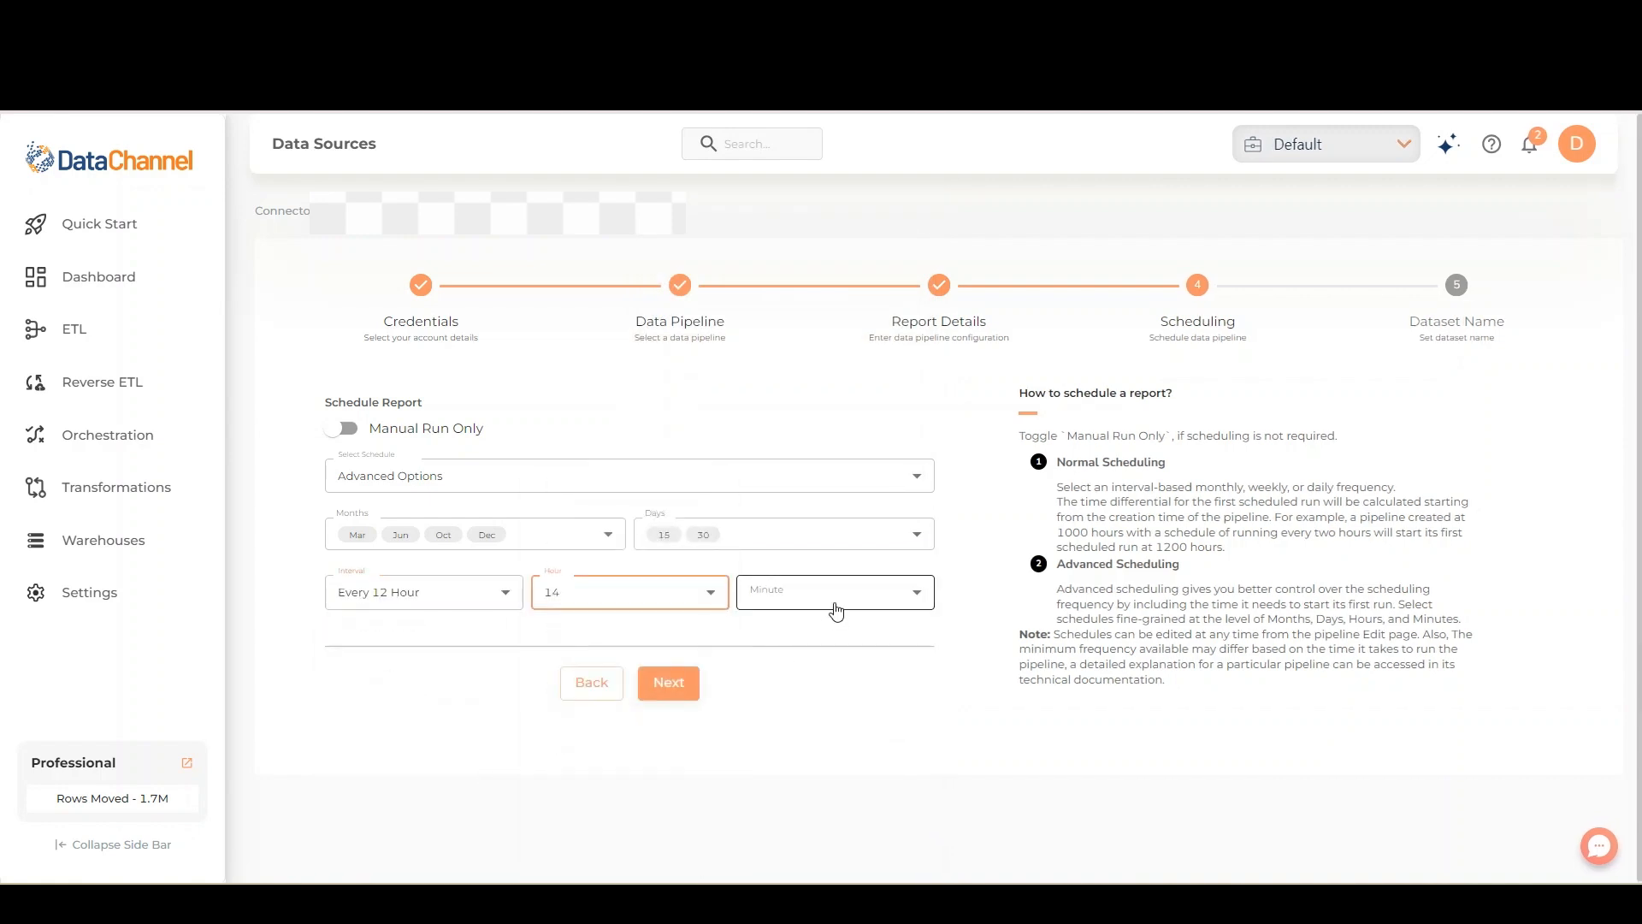
pyautogui.click(835, 613)
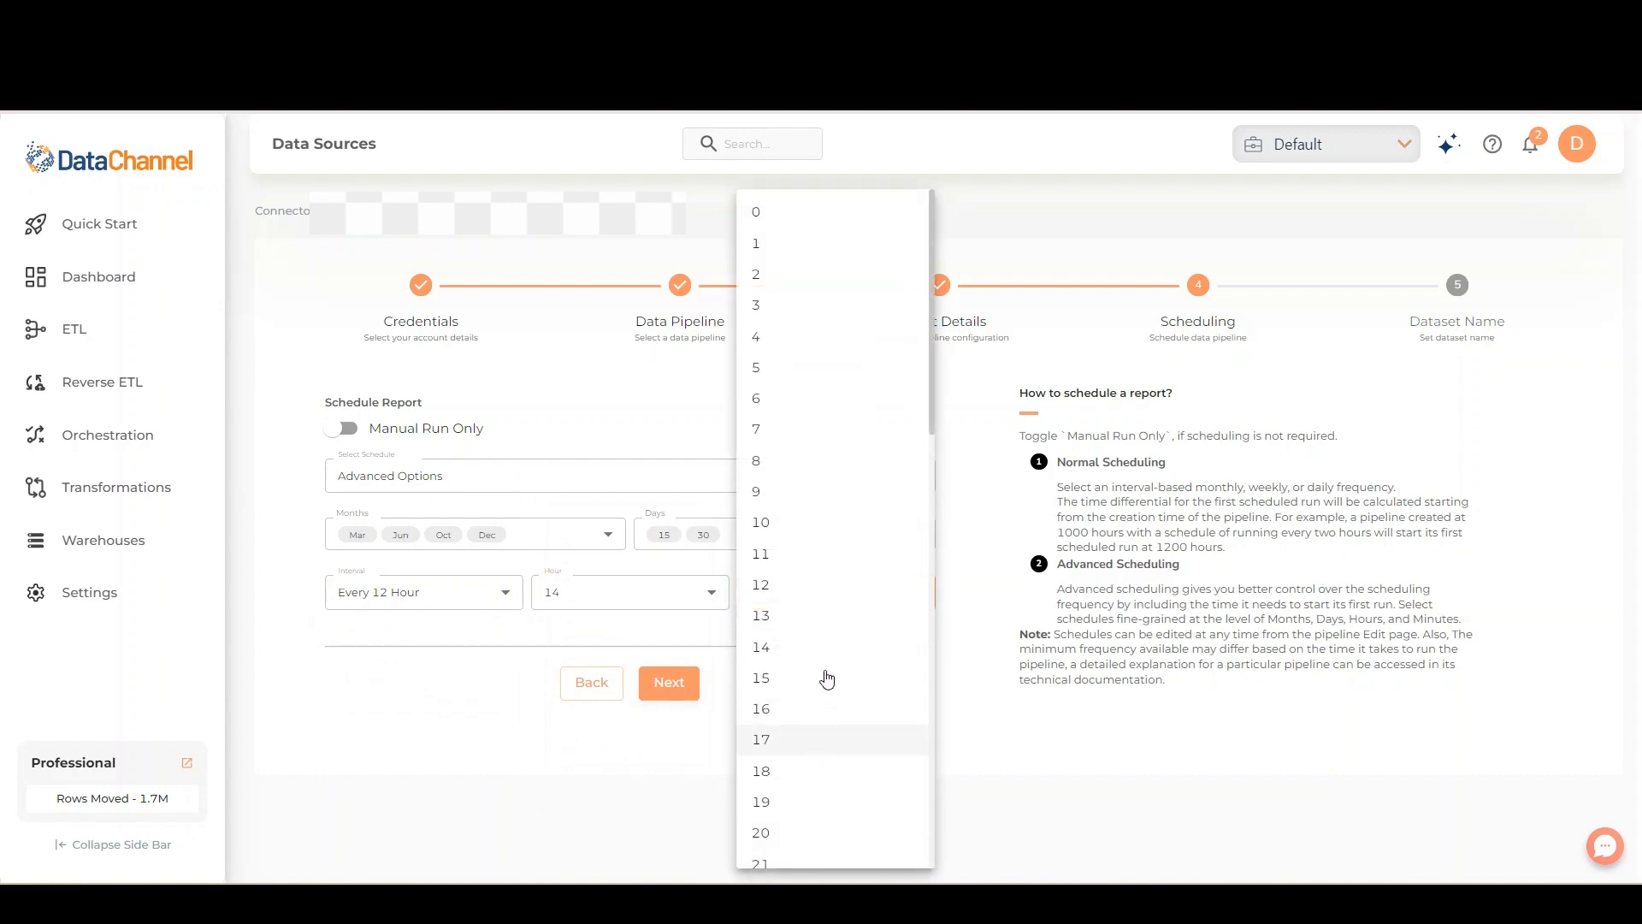
pyautogui.click(760, 679)
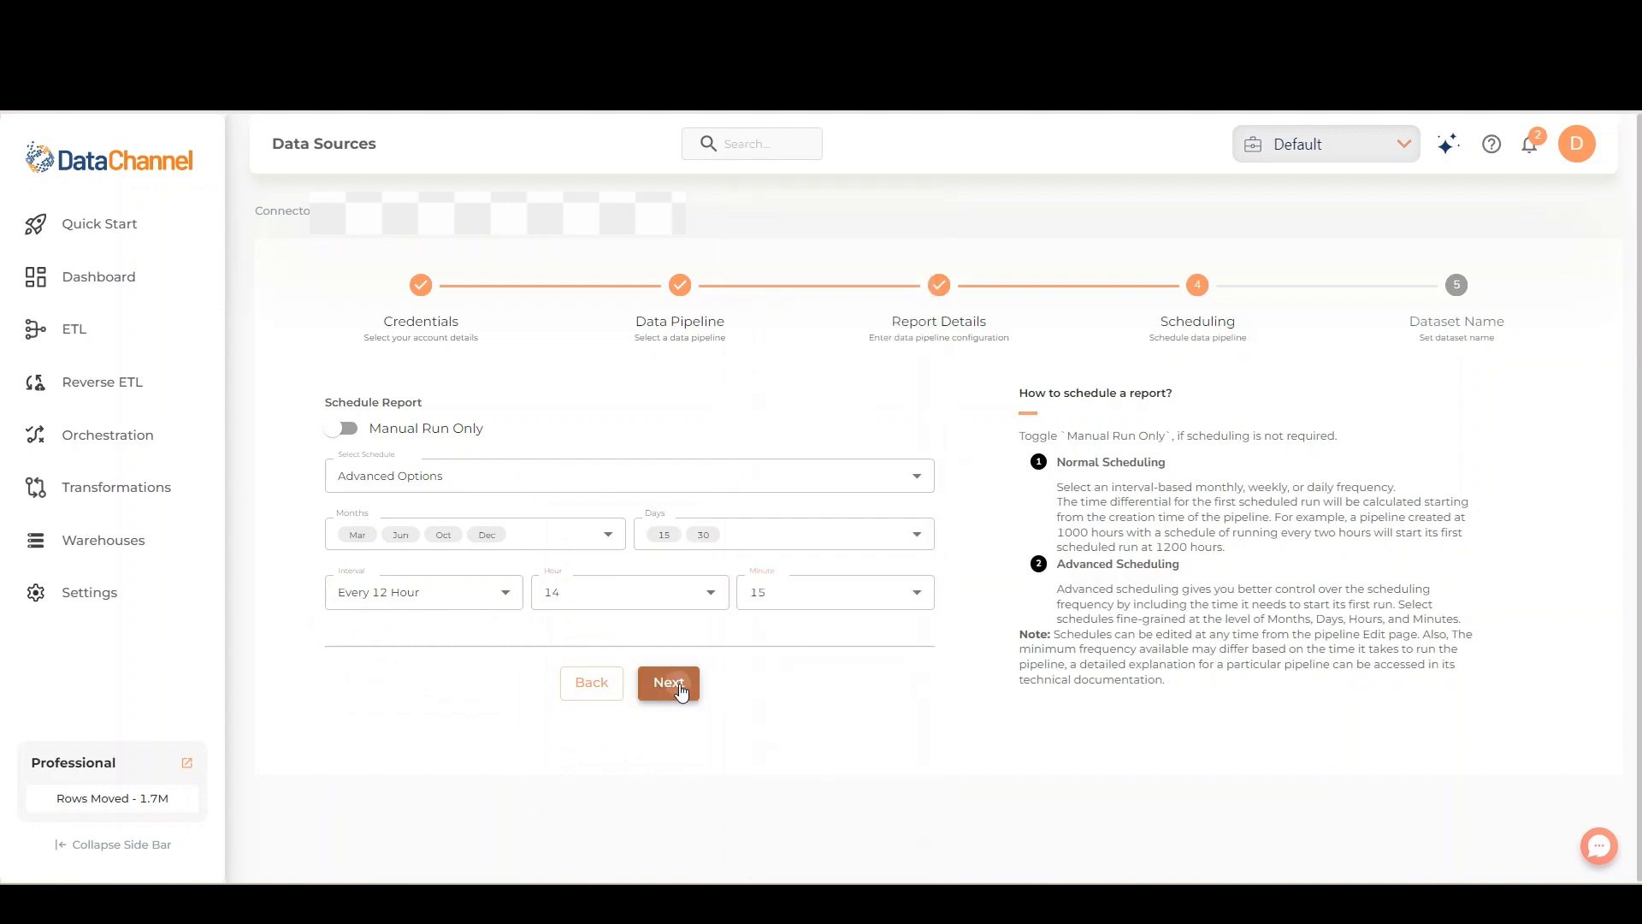
pyautogui.click(682, 693)
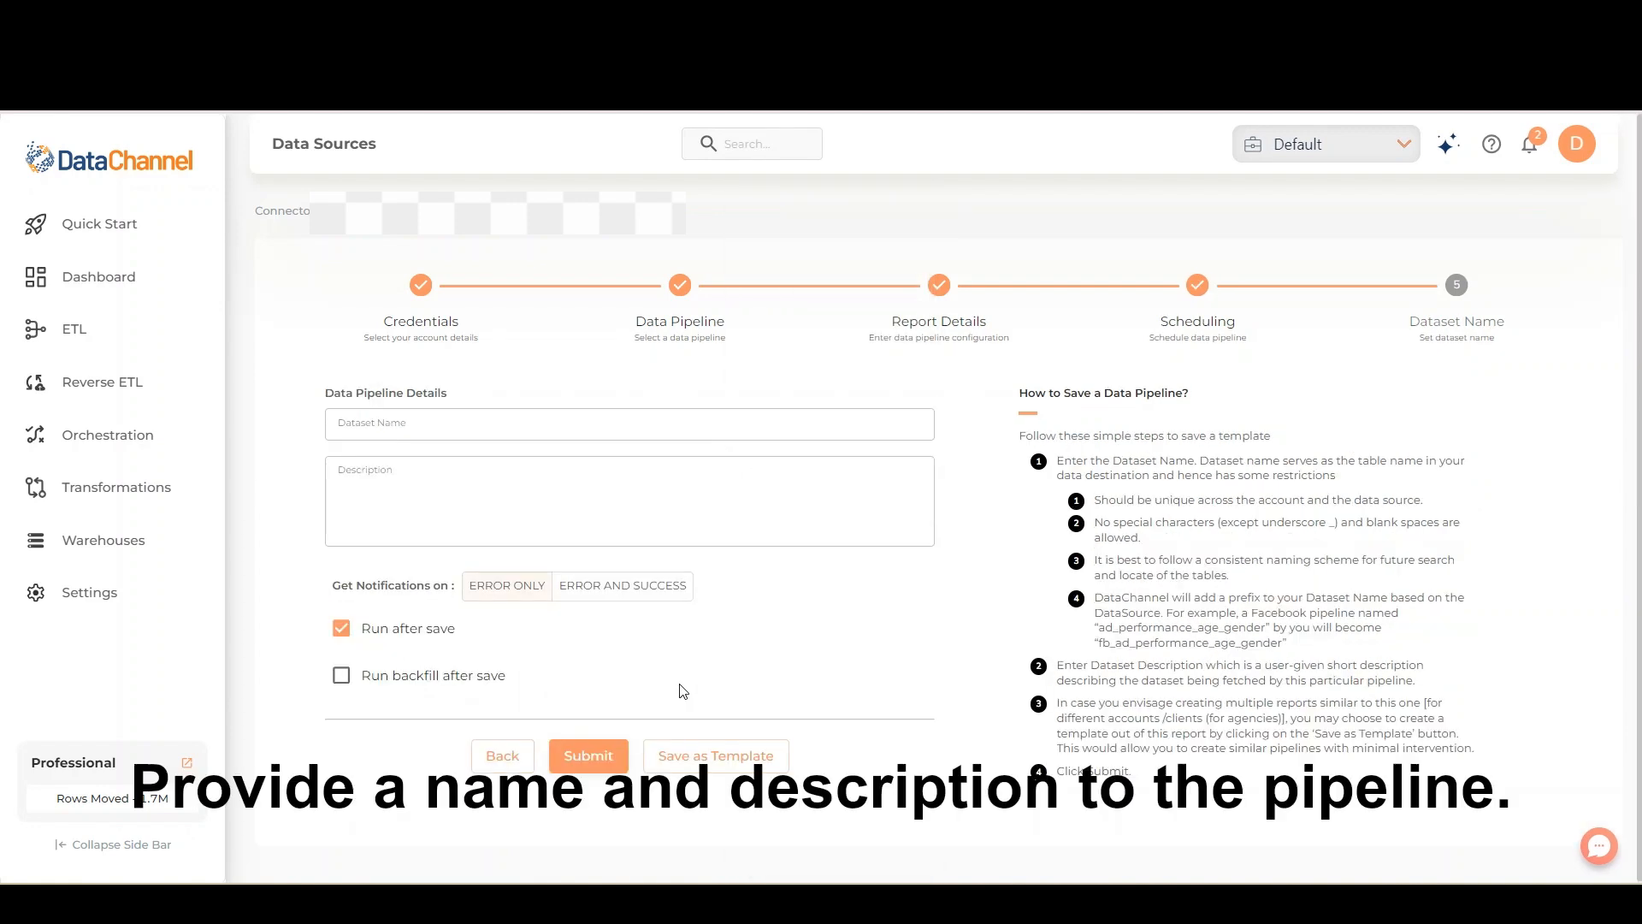
# - Name the dataset Demo and give it the description "This is a demo"
pyautogui.click(564, 425)
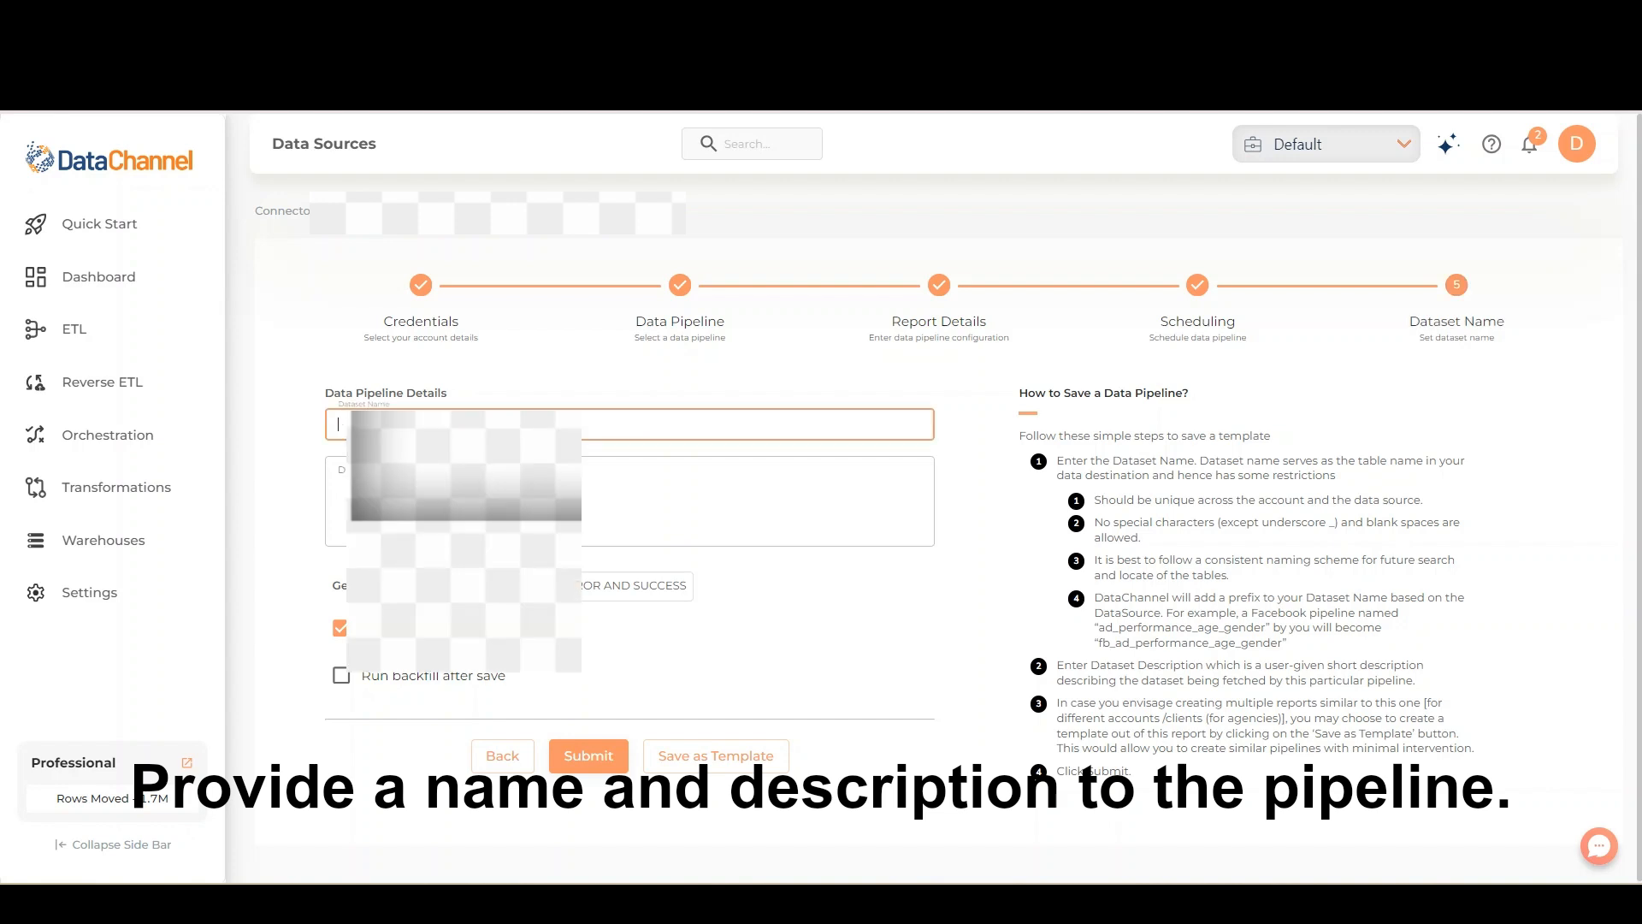
pyautogui.click(462, 483)
pyautogui.click(461, 492)
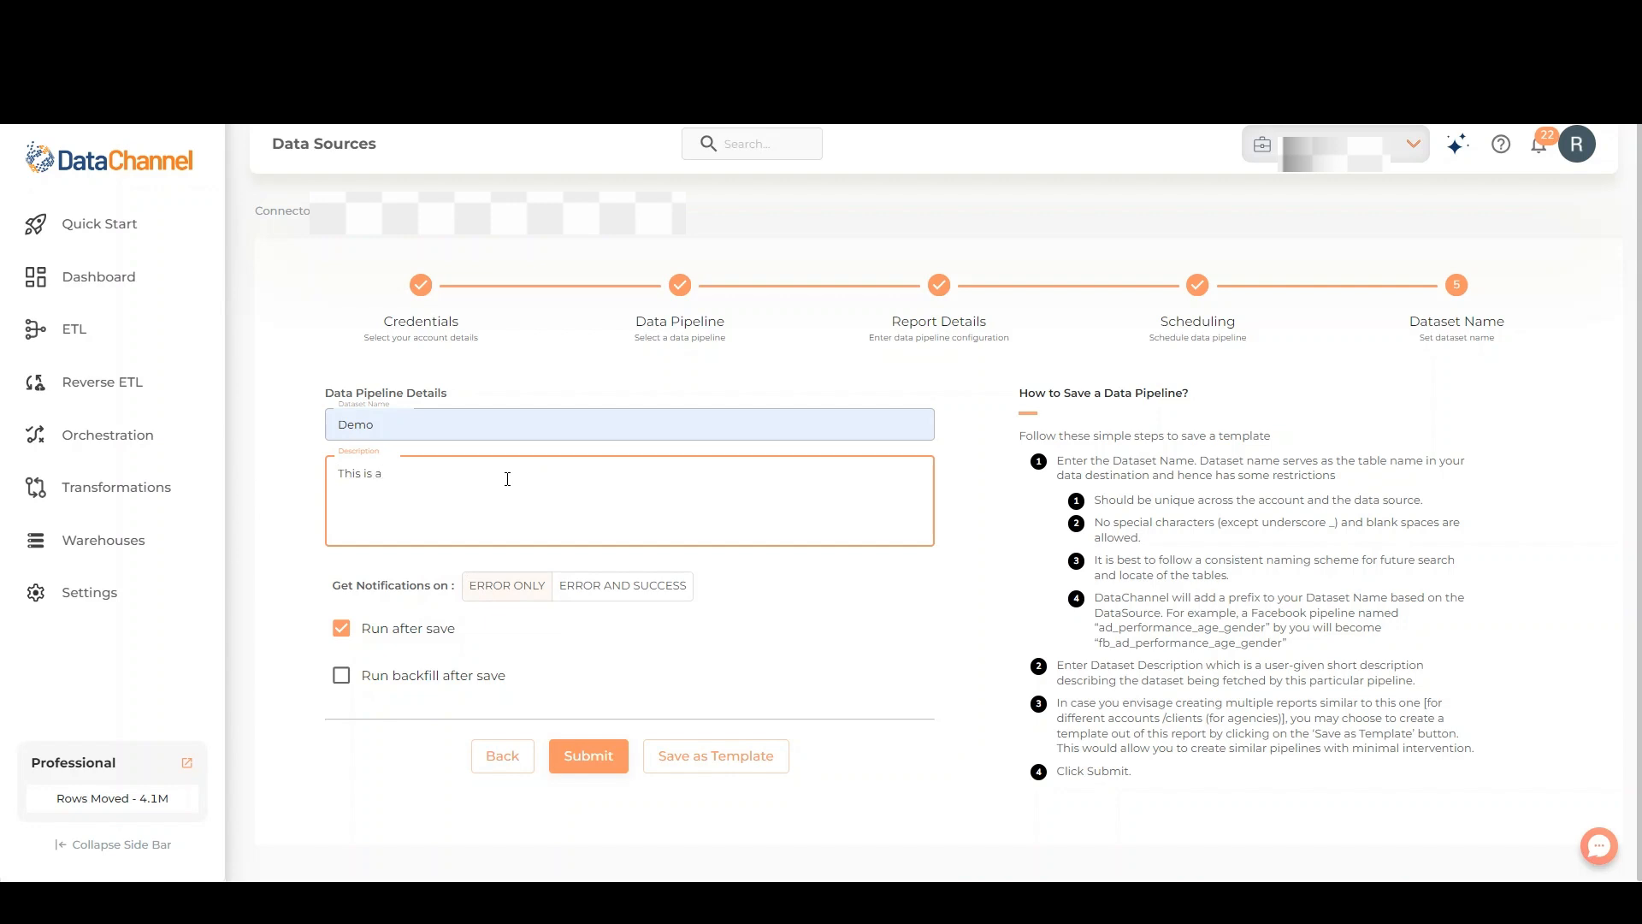
pyautogui.write('demo')
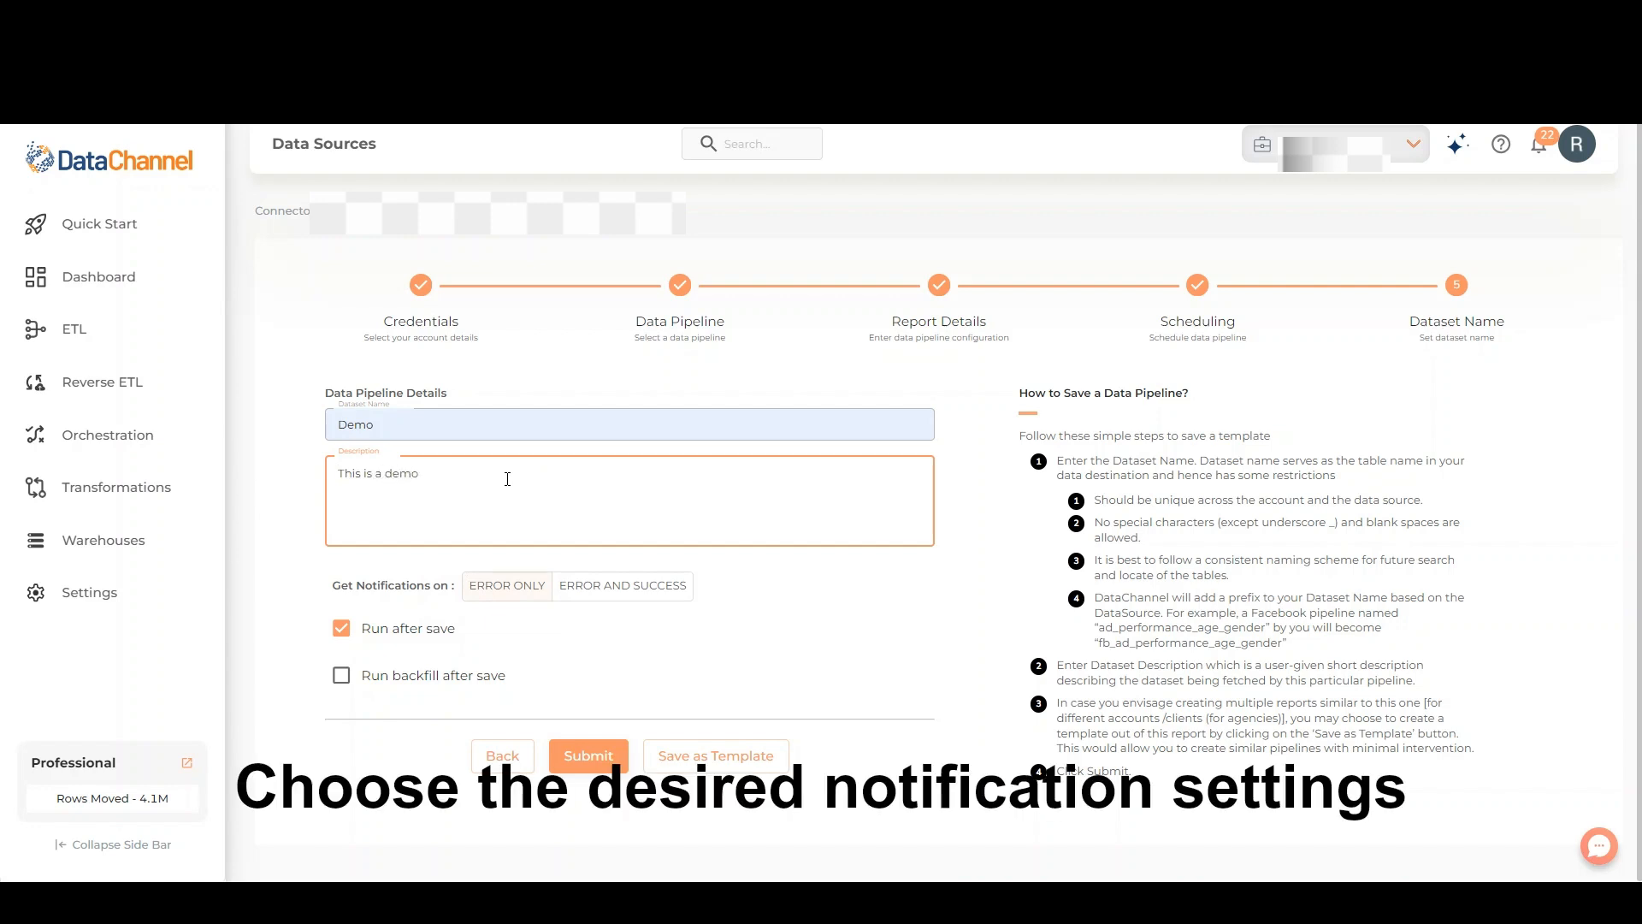
# - Try both notification options for the pipeline and settle on Error and Success
pyautogui.click(616, 586)
pyautogui.click(523, 591)
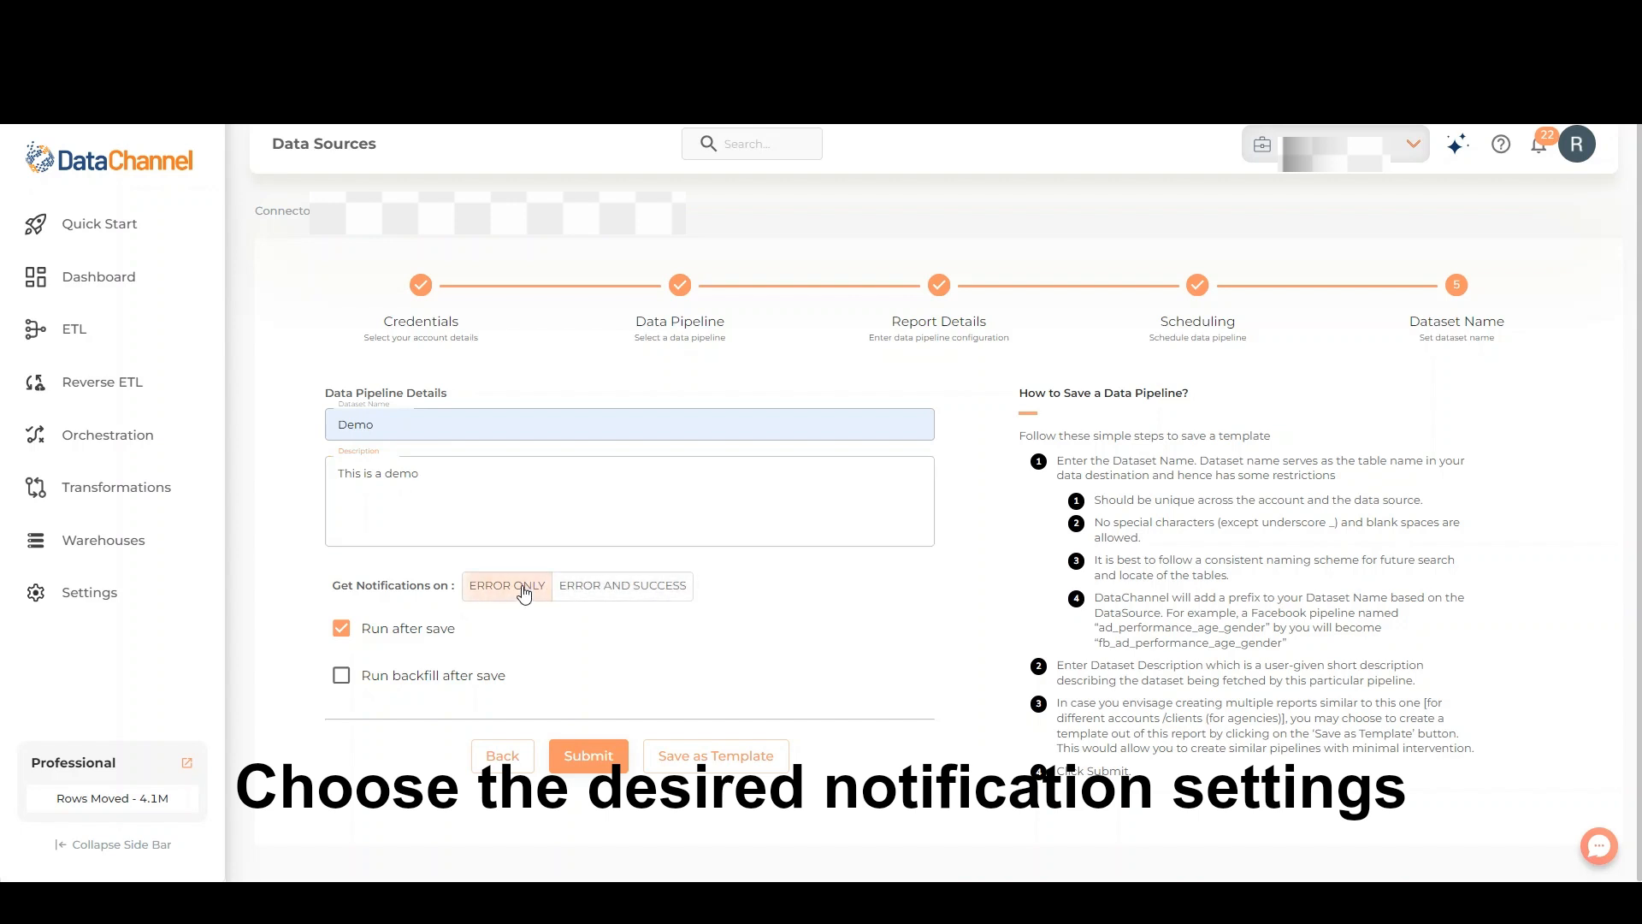
pyautogui.click(601, 587)
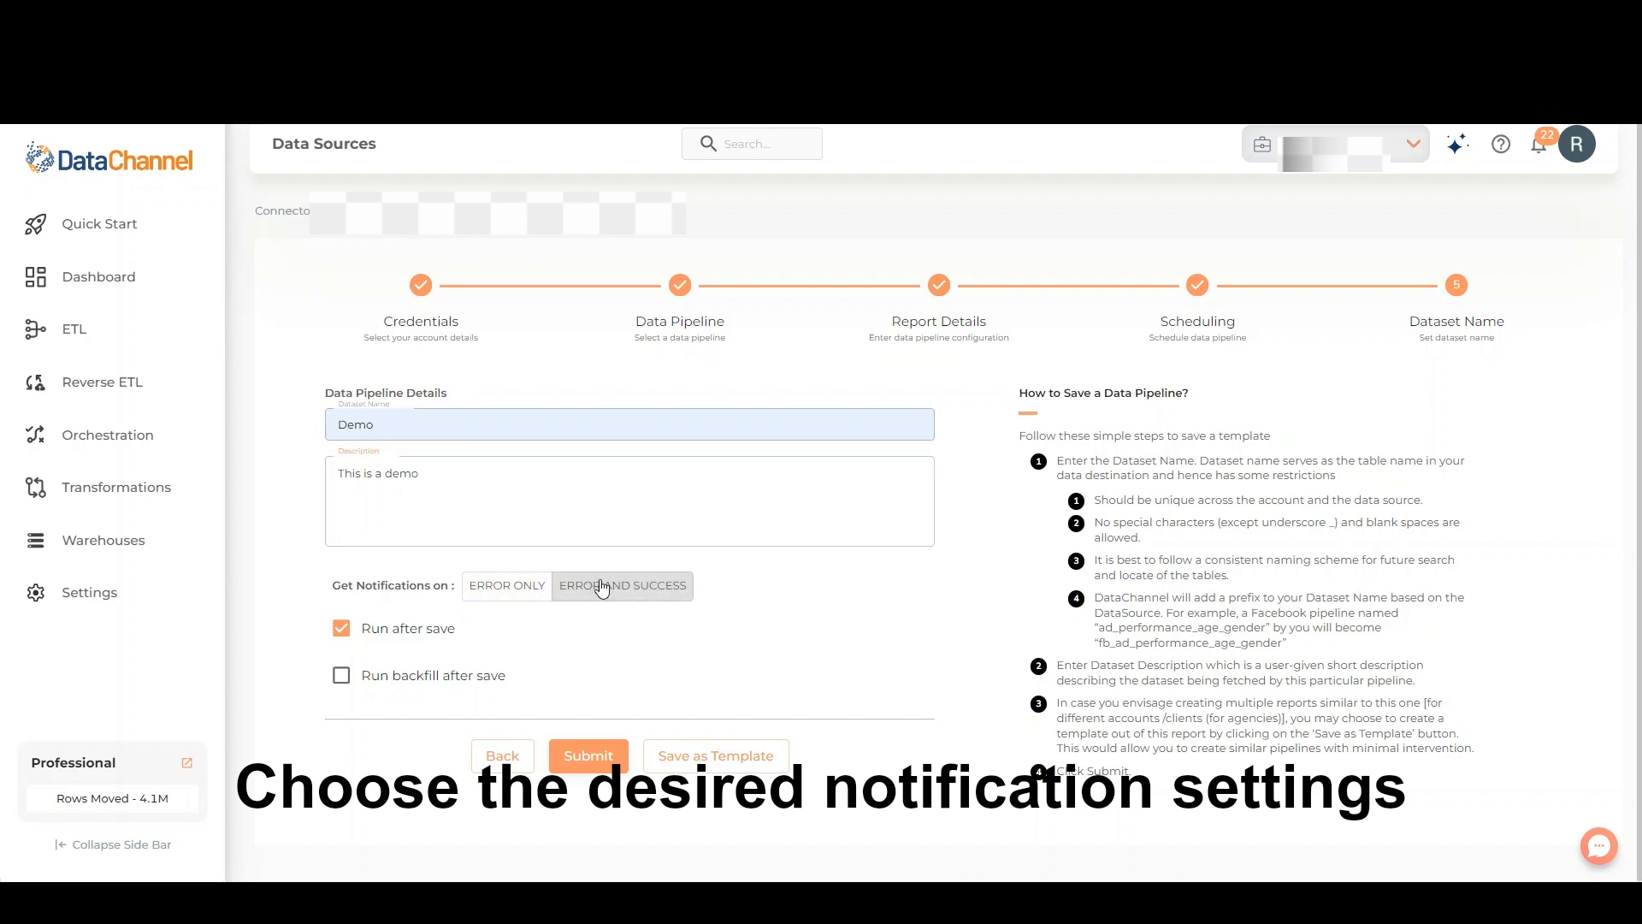
# - Try Run backfill after save and turn it back off, and submit the pipeline with Run after save disabled
pyautogui.click(340, 676)
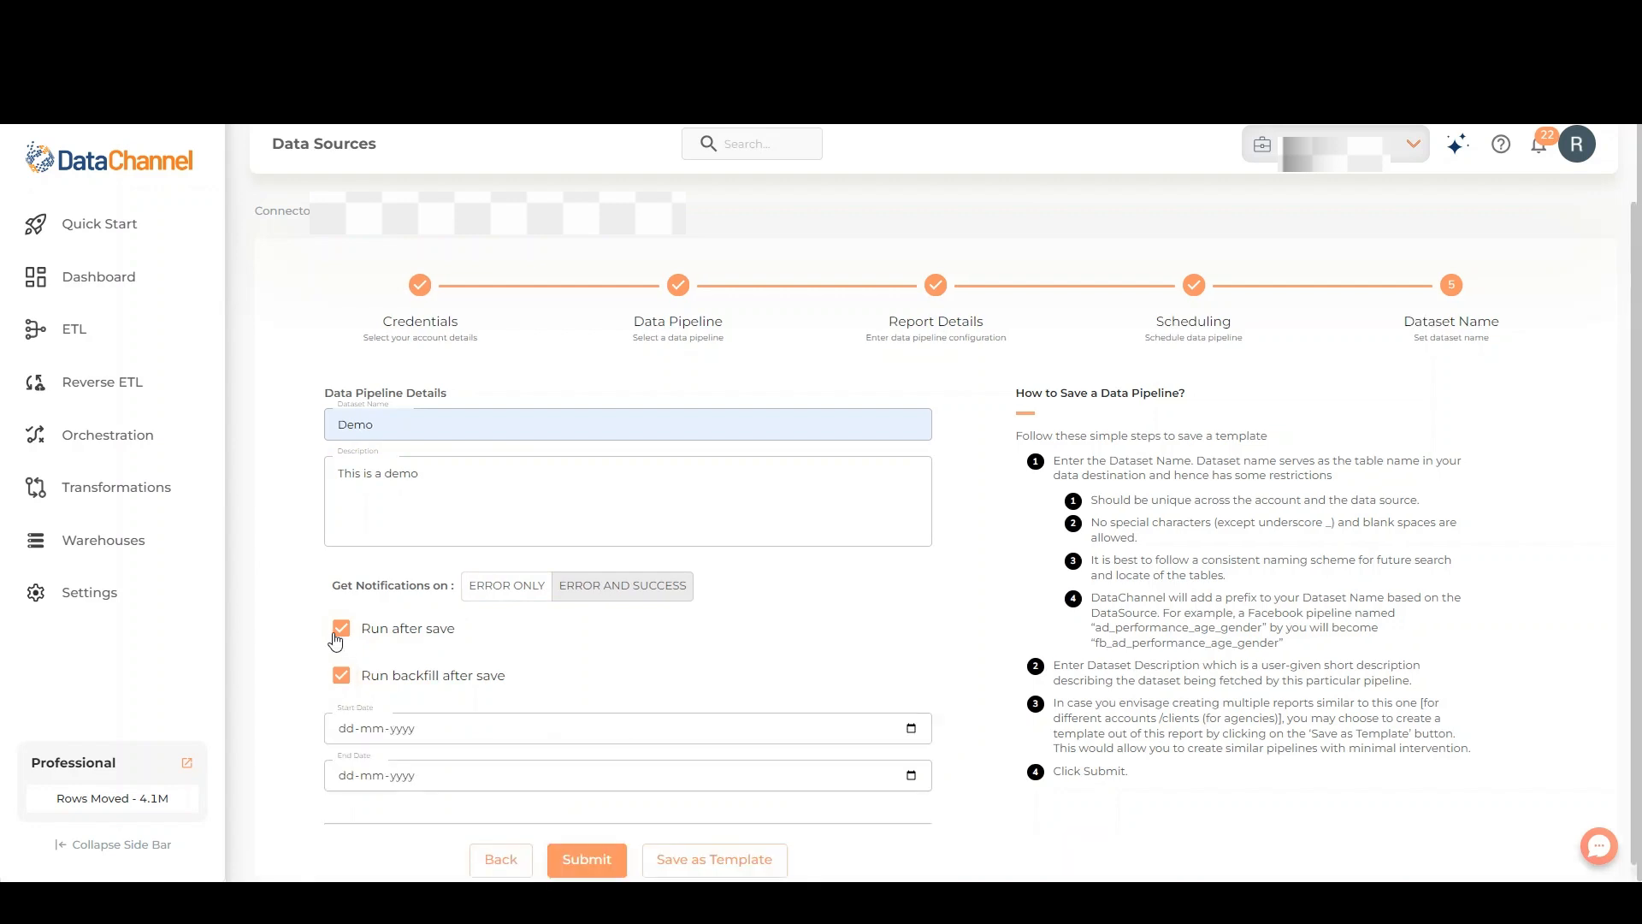
pyautogui.click(342, 676)
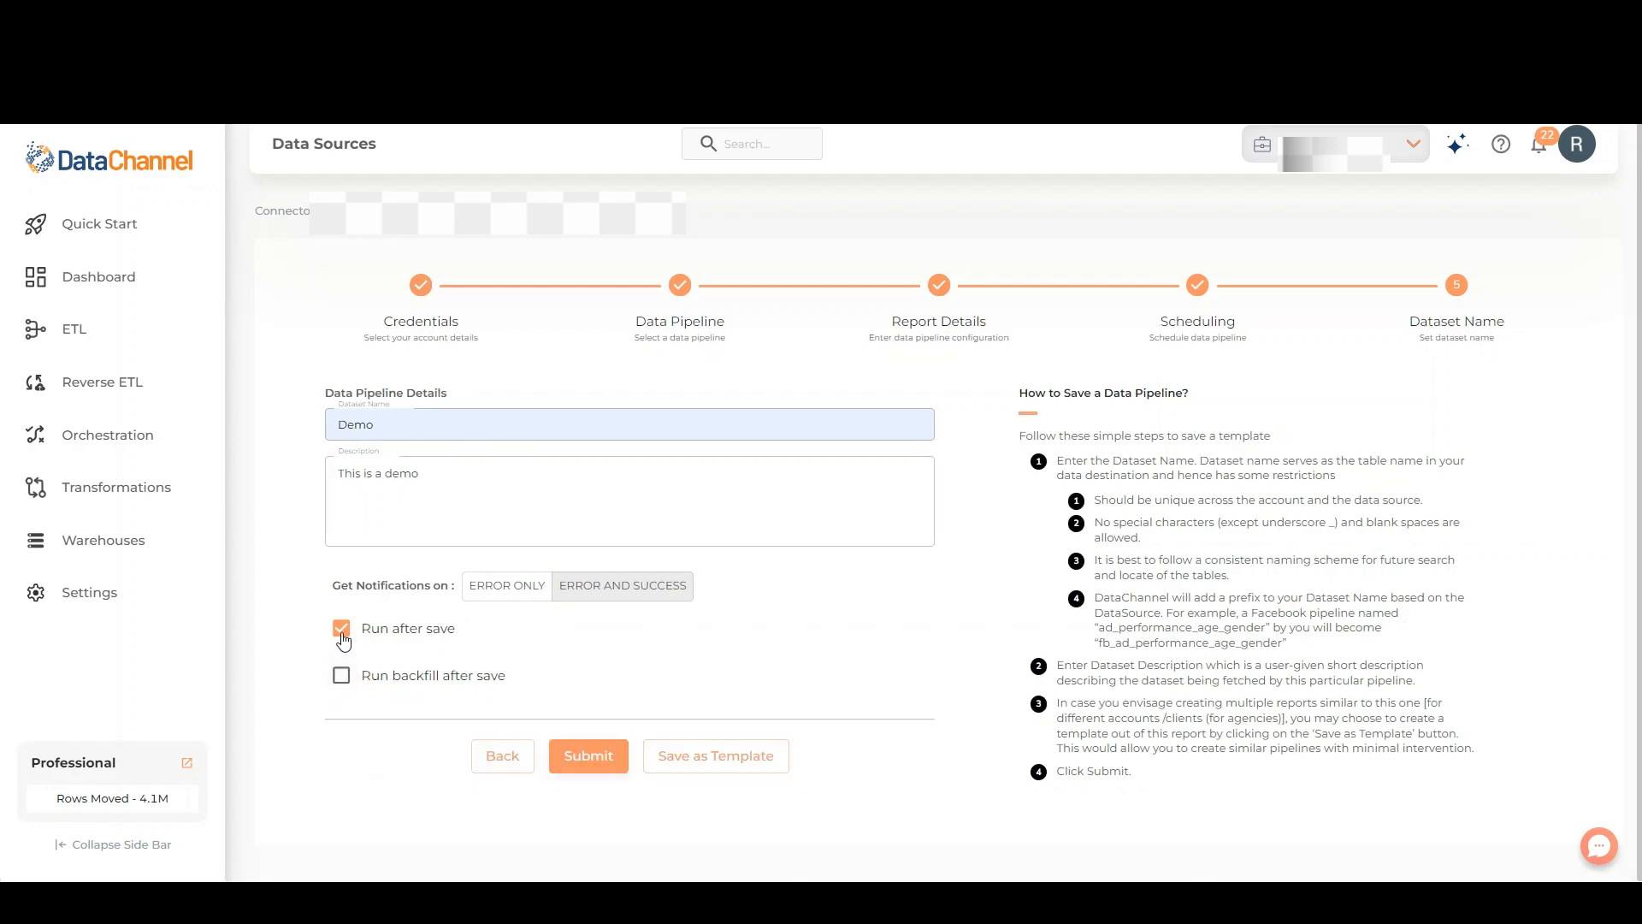
pyautogui.click(342, 631)
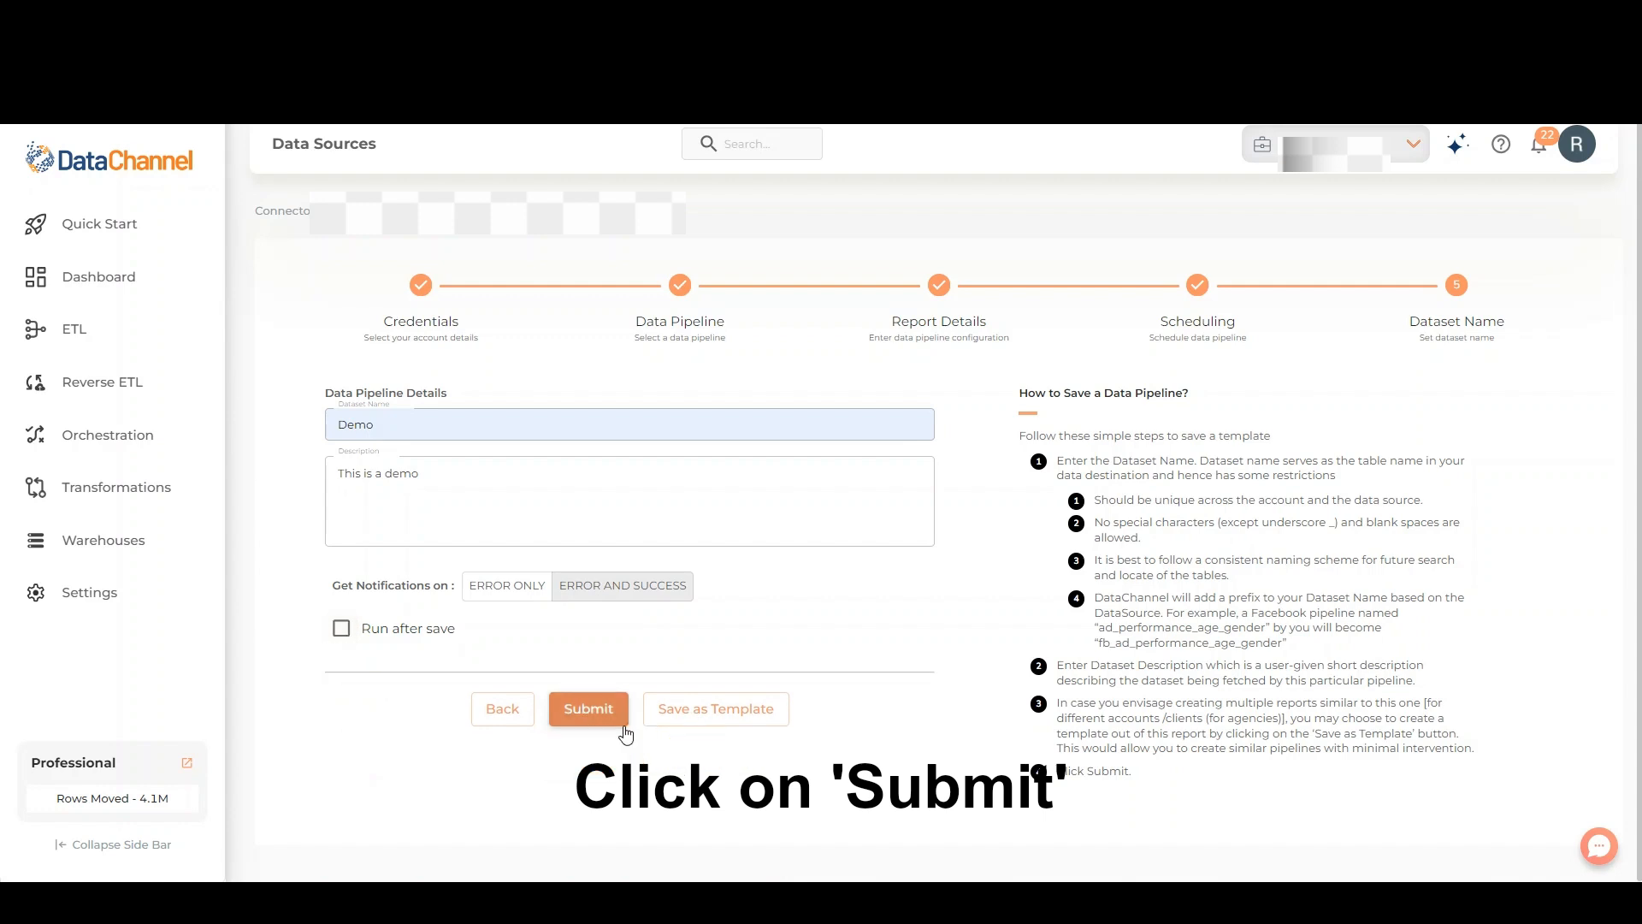
pyautogui.click(586, 708)
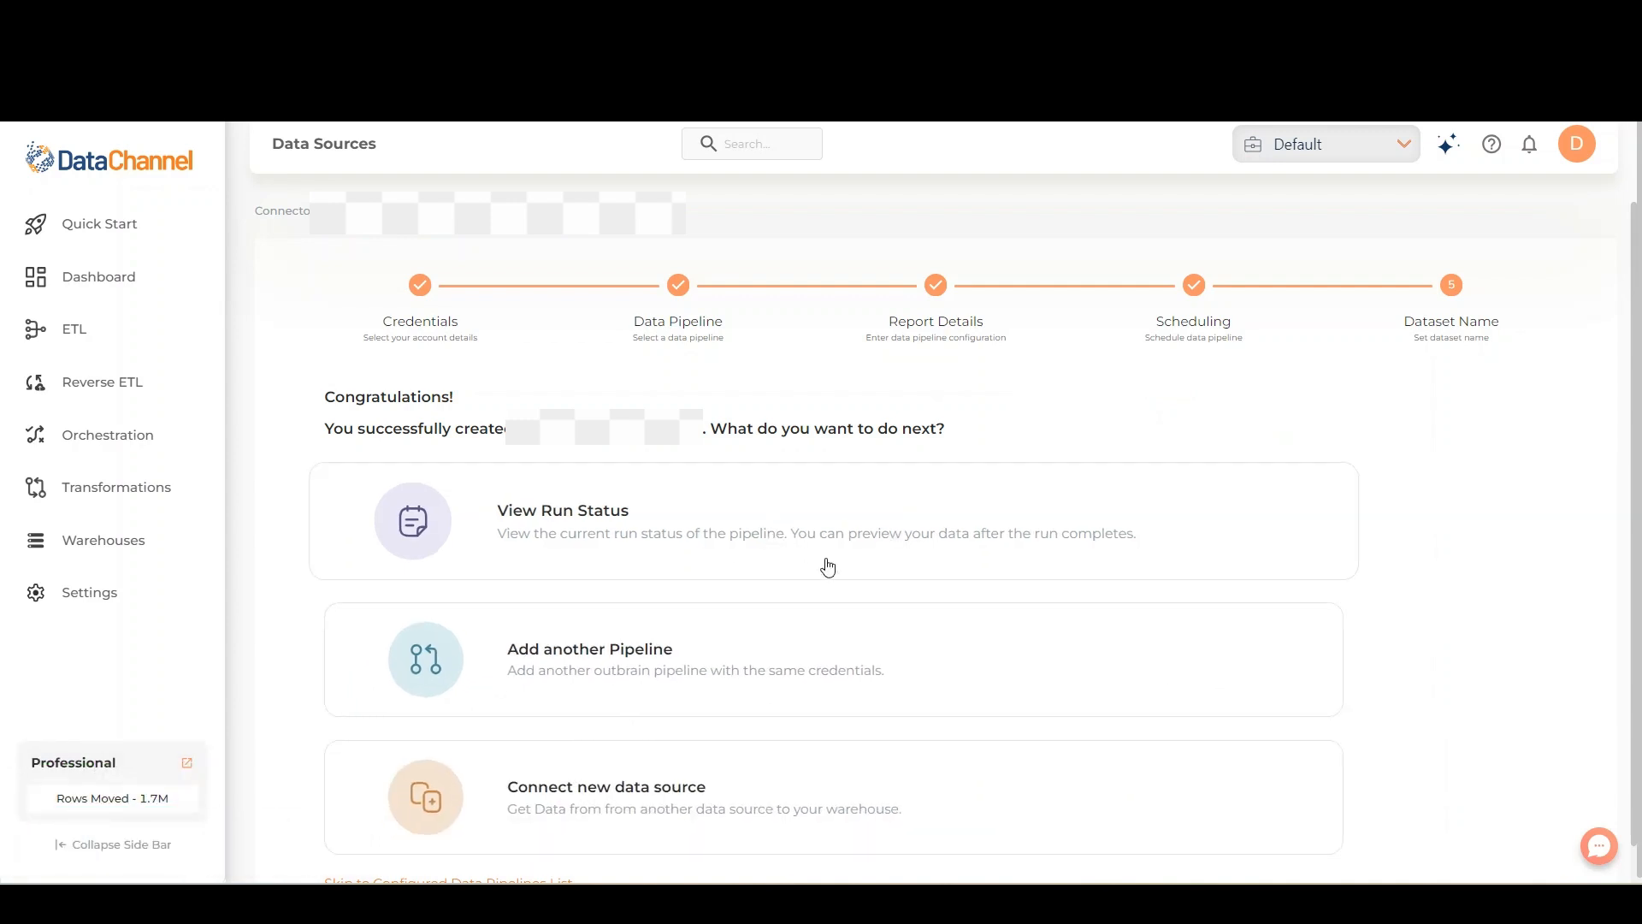
# - View the new pipeline's run status and open the logs of its manual run
pyautogui.click(1106, 528)
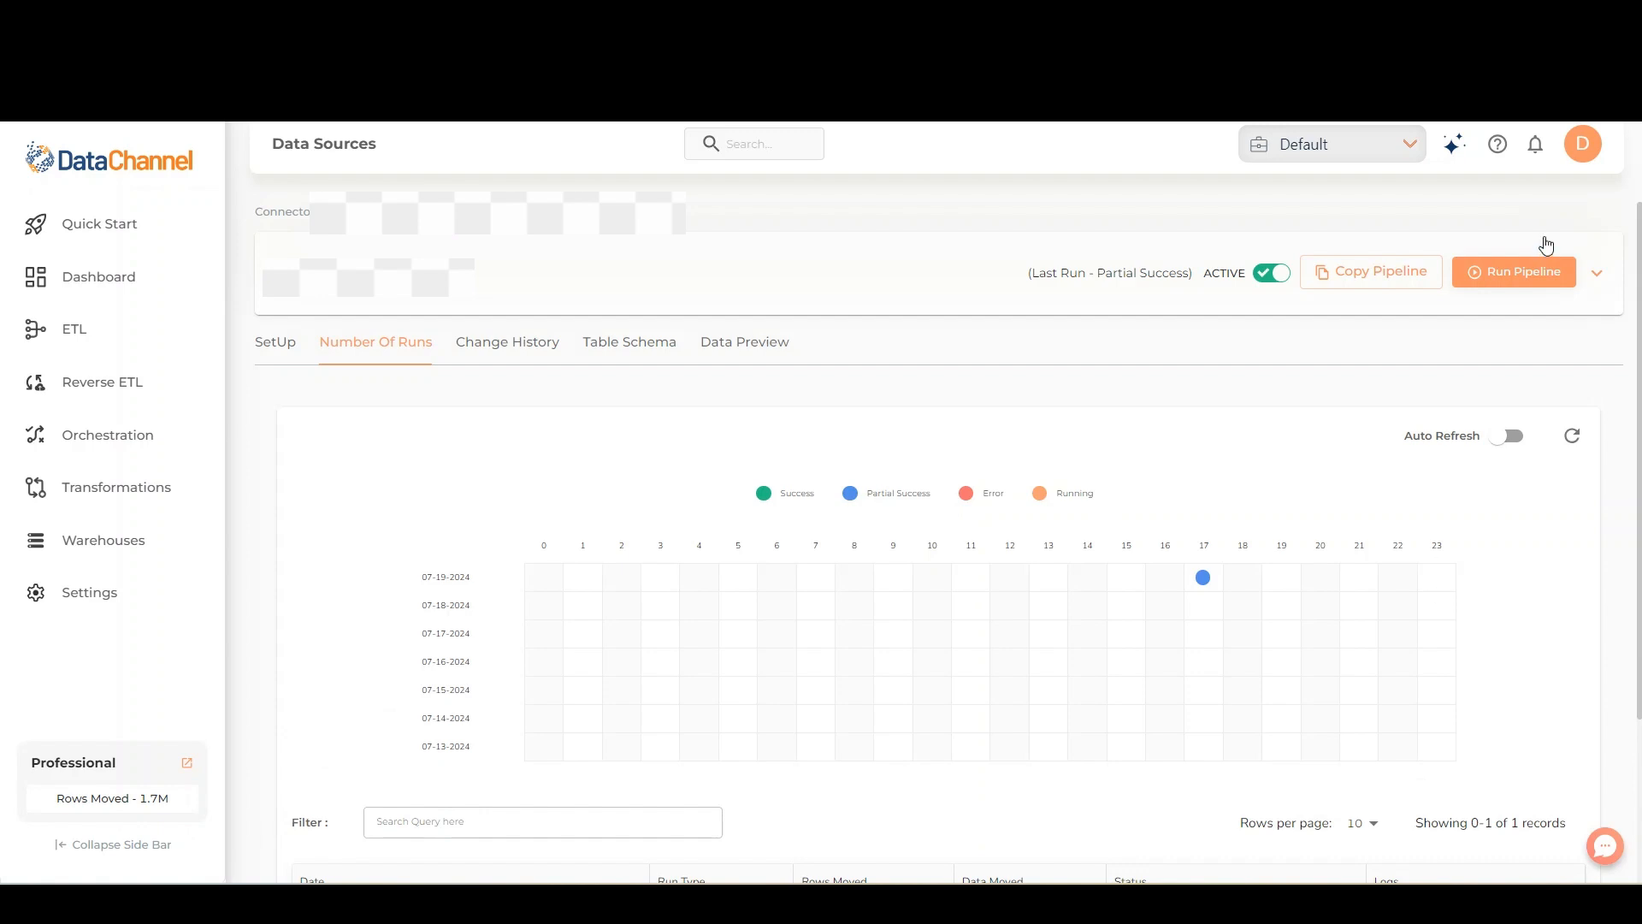
pyautogui.moveTo(1640, 281); pyautogui.dragTo(1640, 392)
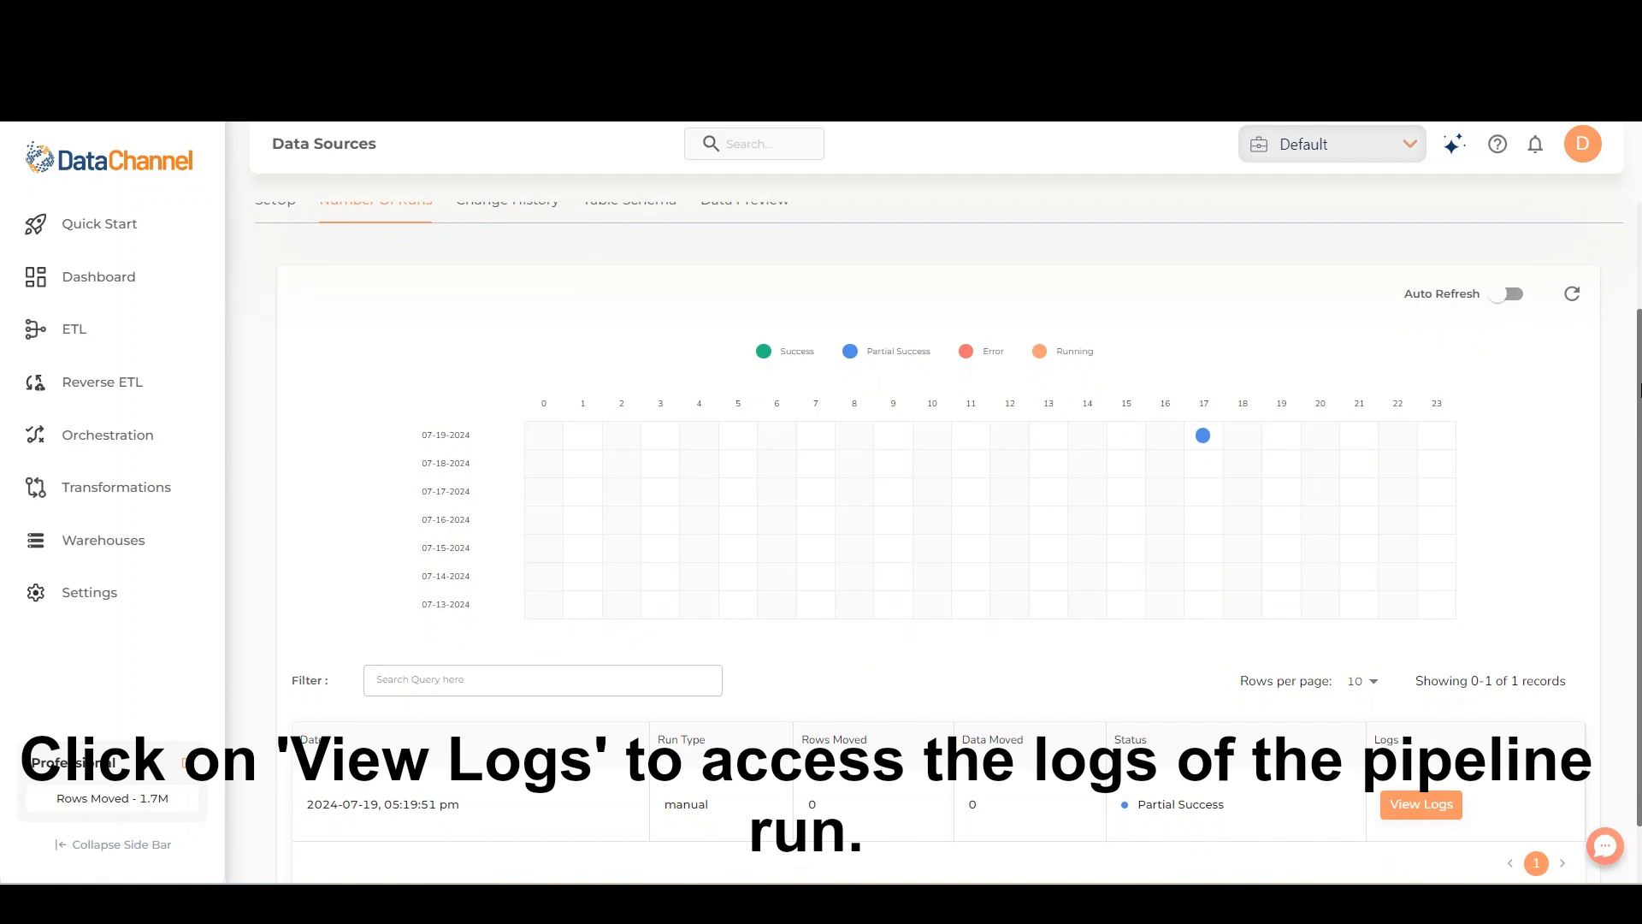
pyautogui.click(1404, 808)
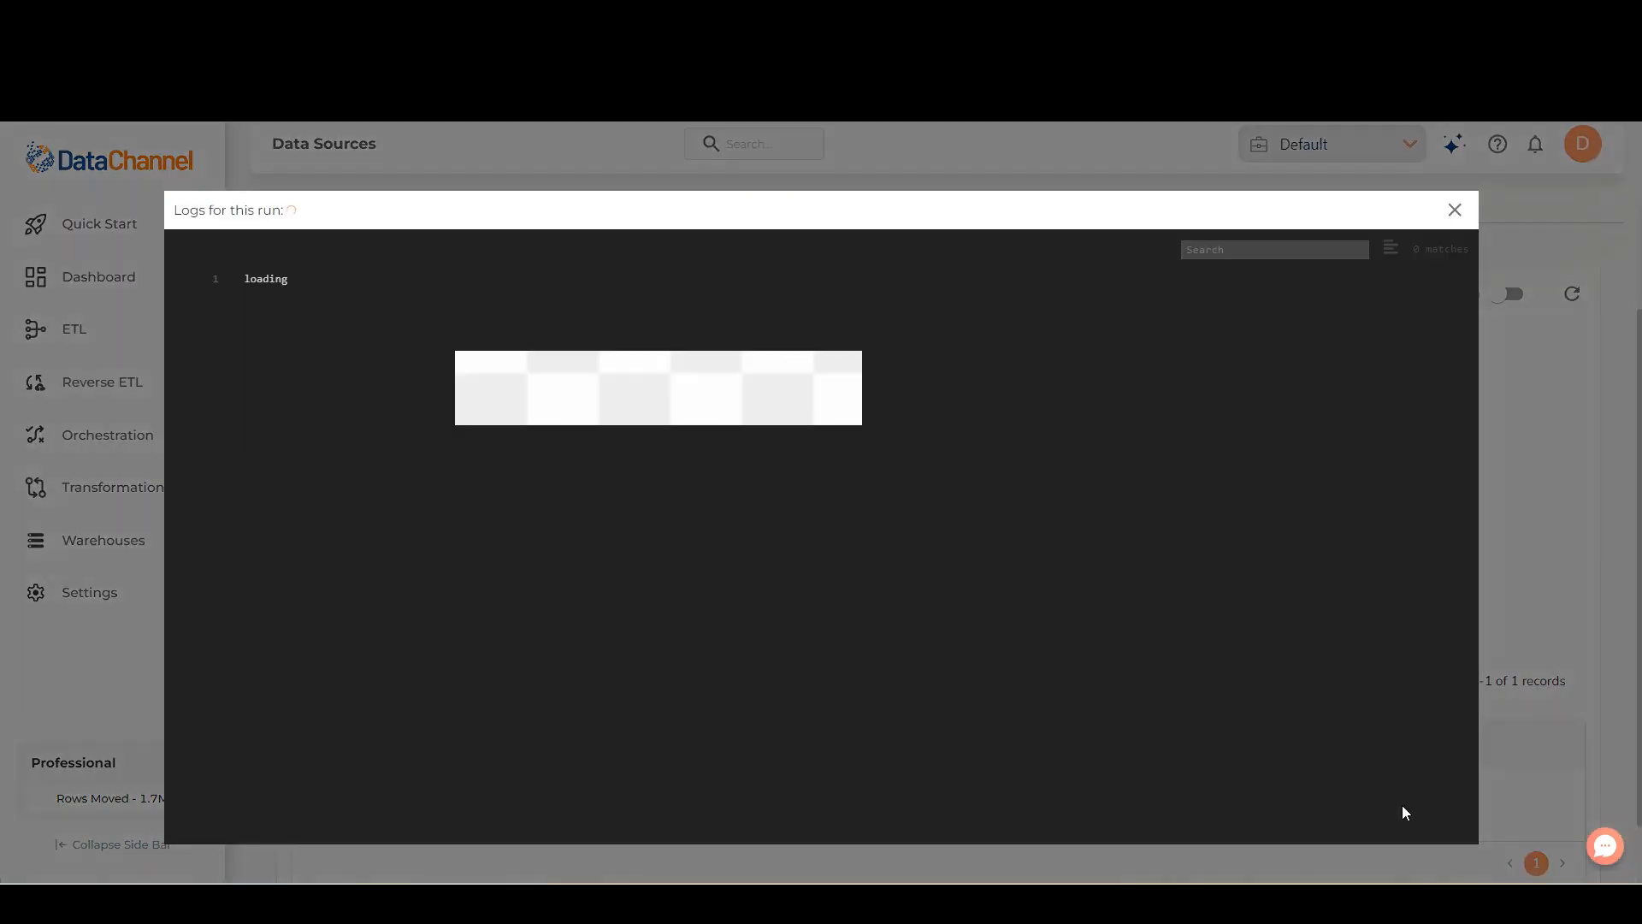